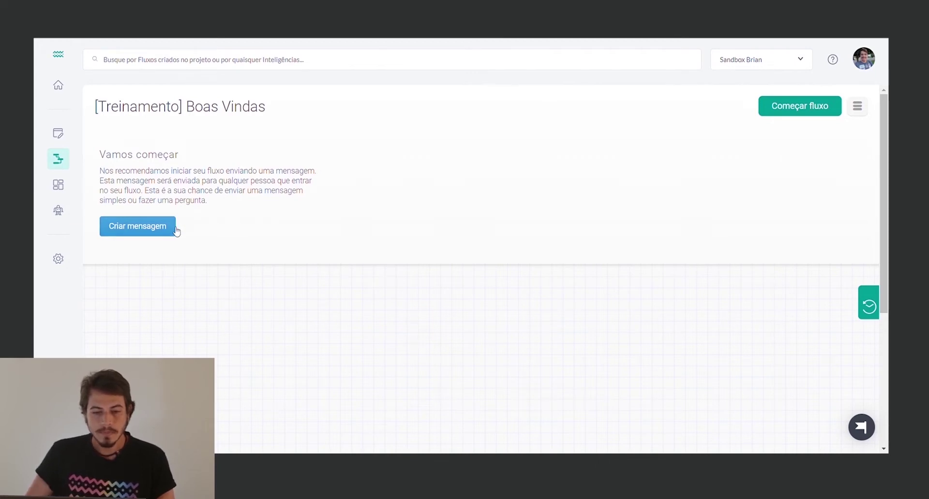
# Create the flow's first message reading 'Olá, sou atendente virtual da Weni, seja bem vindo!'
pyautogui.click(136, 232)
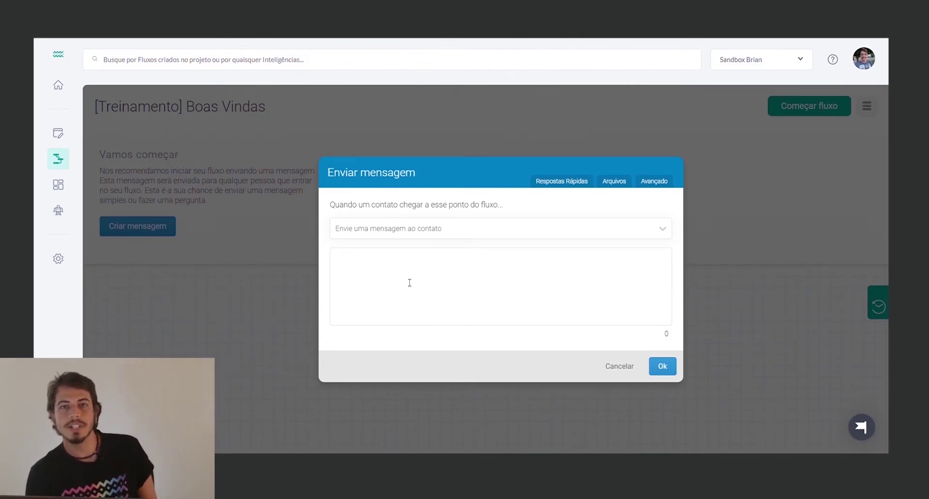
pyautogui.click(409, 283)
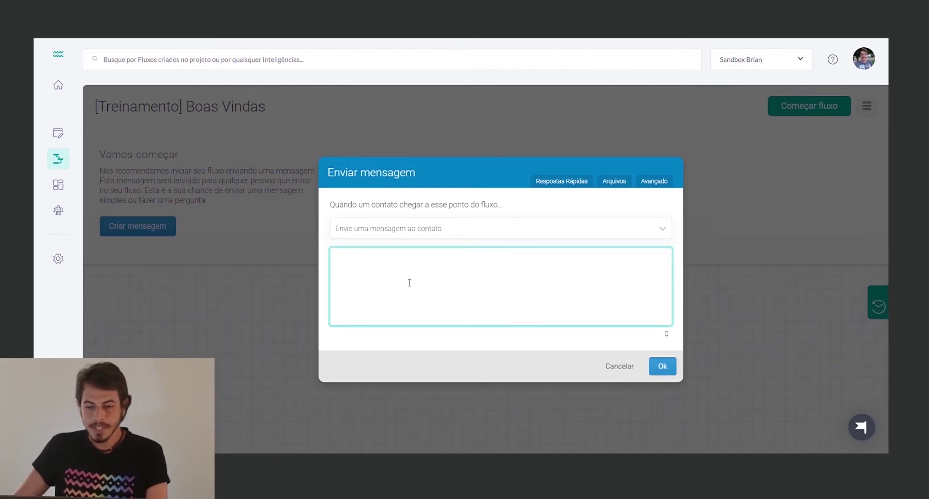
pyautogui.write('Bo')
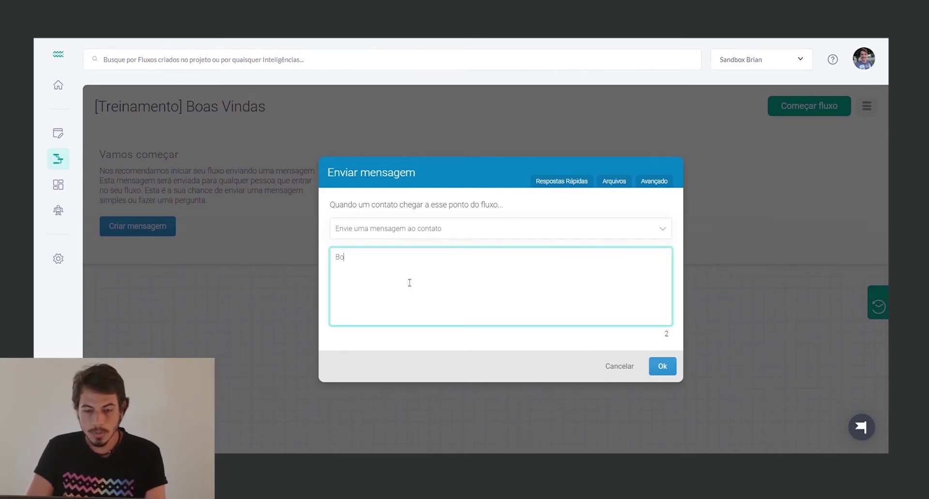
pyautogui.press('BackSpace')
pyautogui.press('BackSpace')
pyautogui.write('Ol')
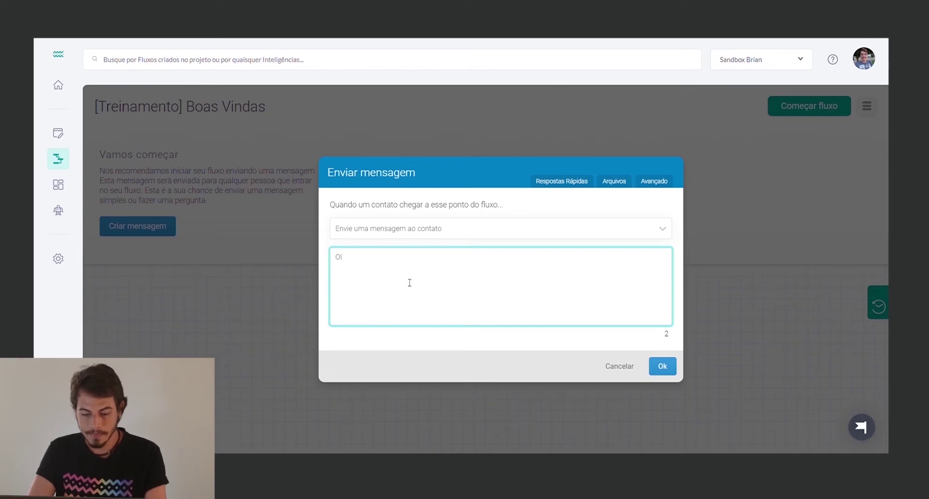
pyautogui.write('á, sou atend')
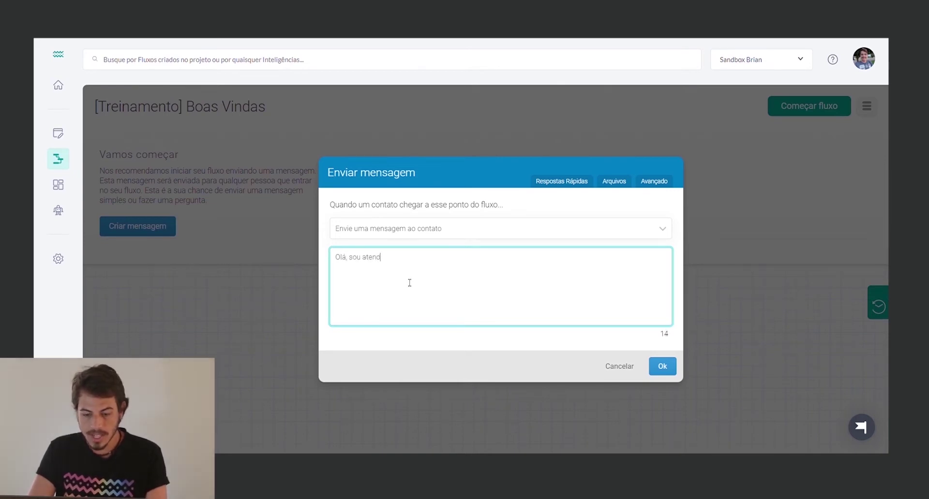
pyautogui.write('e')
pyautogui.write('nte vir')
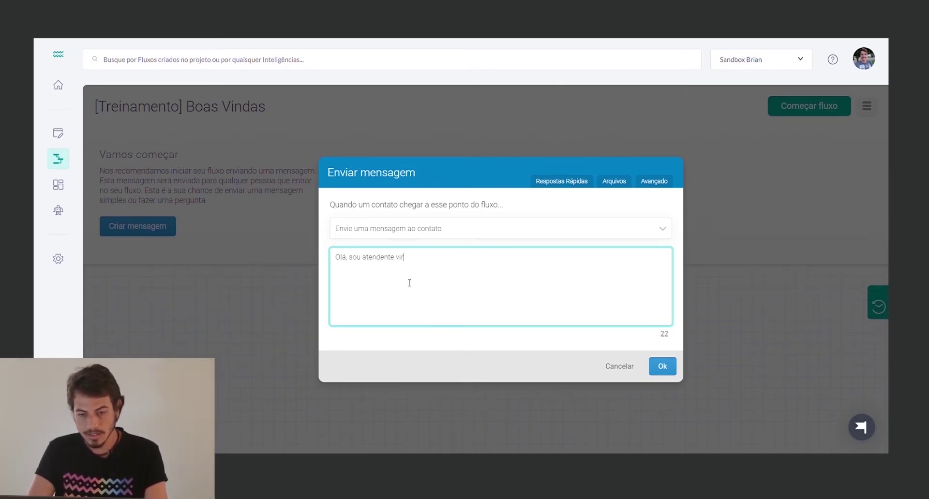
pyautogui.write('tual da W')
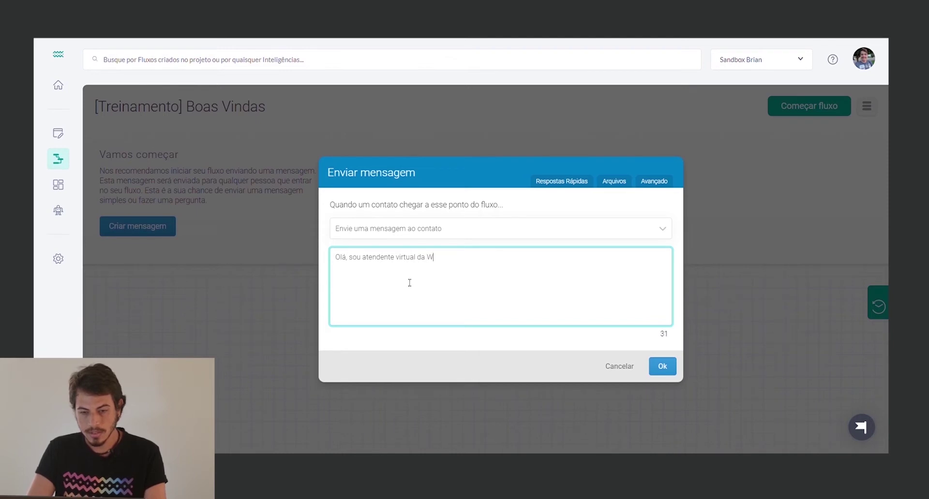
pyautogui.write('eni,')
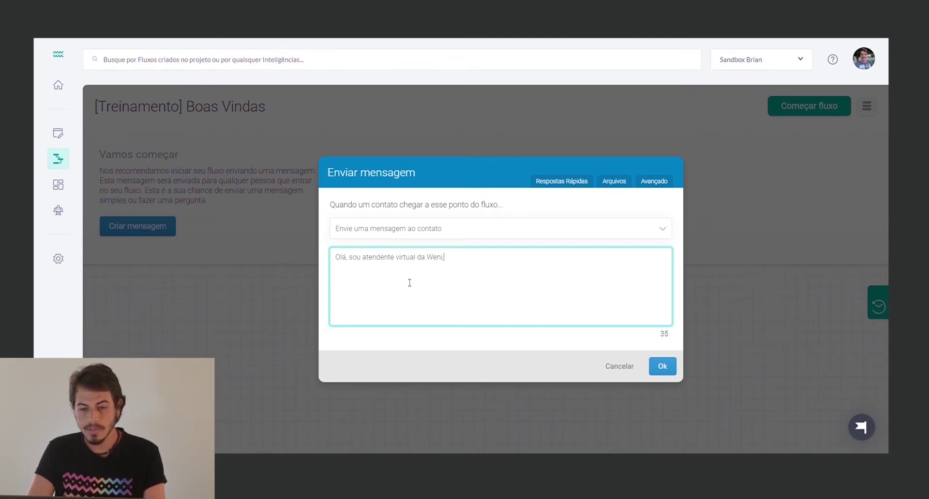
pyautogui.write(' seja bem ')
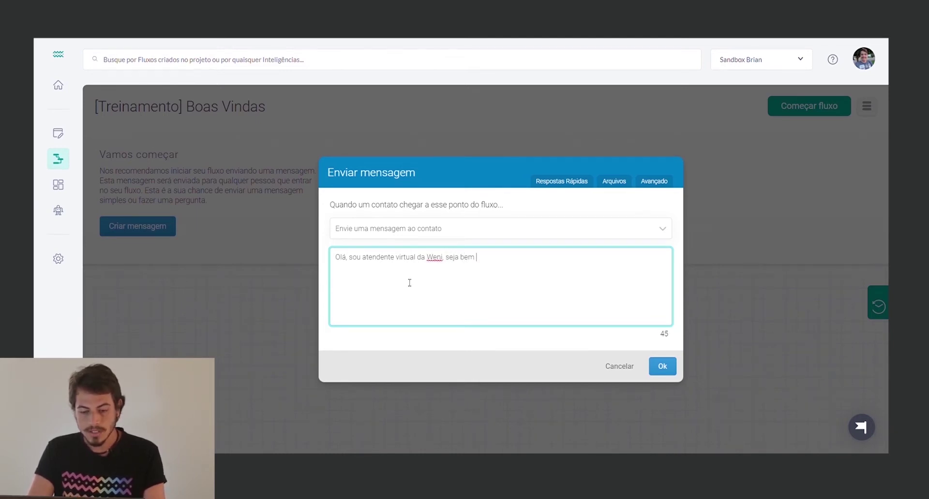
pyautogui.write('vindo!')
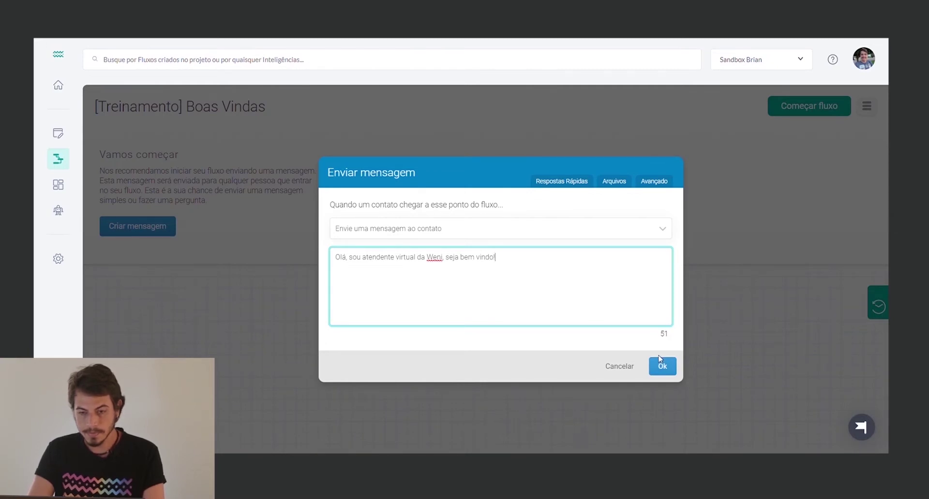
pyautogui.click(660, 361)
# Reposition the welcome node and pull an 'Aguarde por resposta' step out beneath it
pyautogui.moveTo(176, 182); pyautogui.dragTo(253, 189)
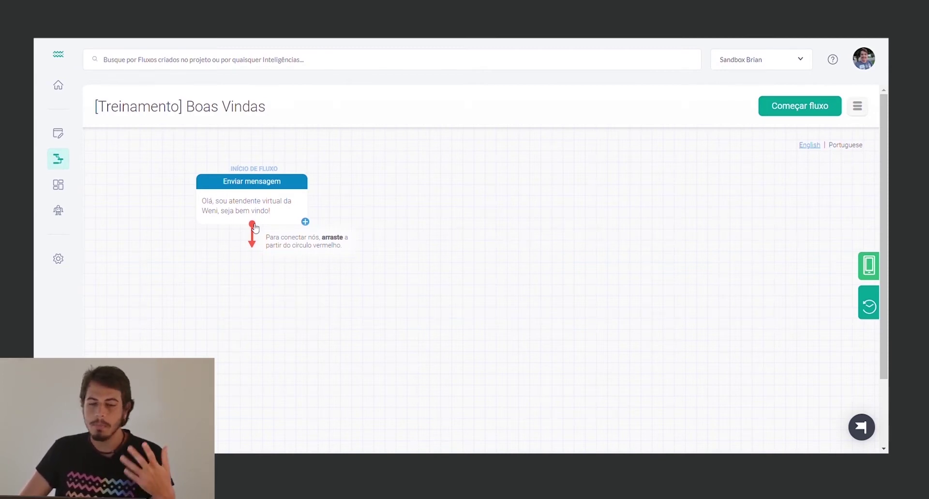
pyautogui.moveTo(252, 225); pyautogui.dragTo(256, 262)
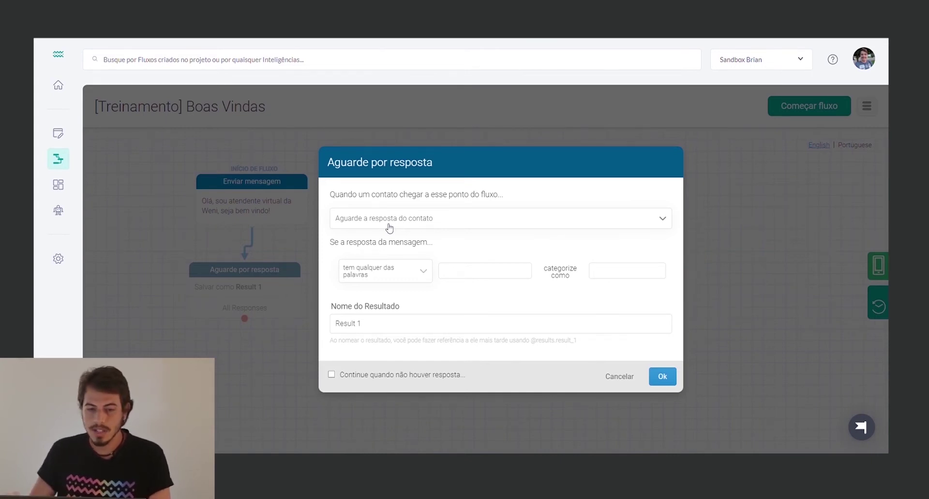
# Change the new step to 'Envie uma mensagem ao contato' with the text 'Qual o seu nome?'
pyautogui.click(389, 227)
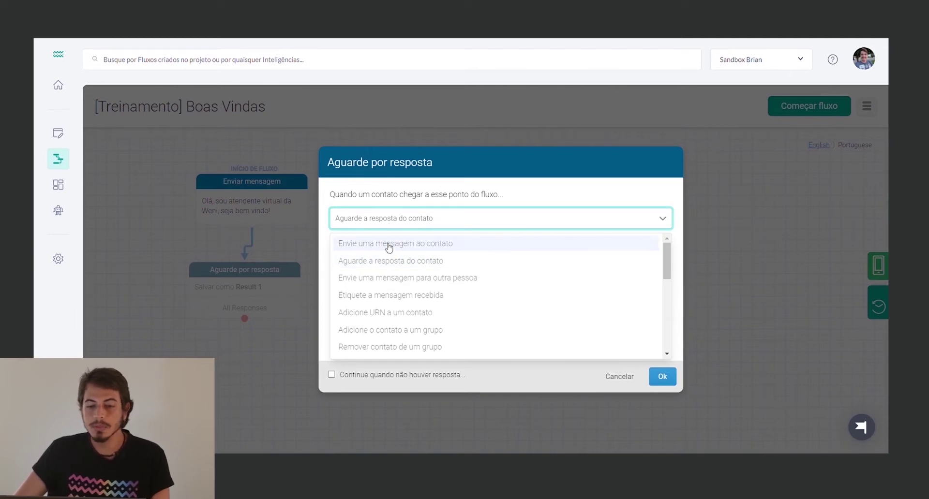
pyautogui.click(389, 244)
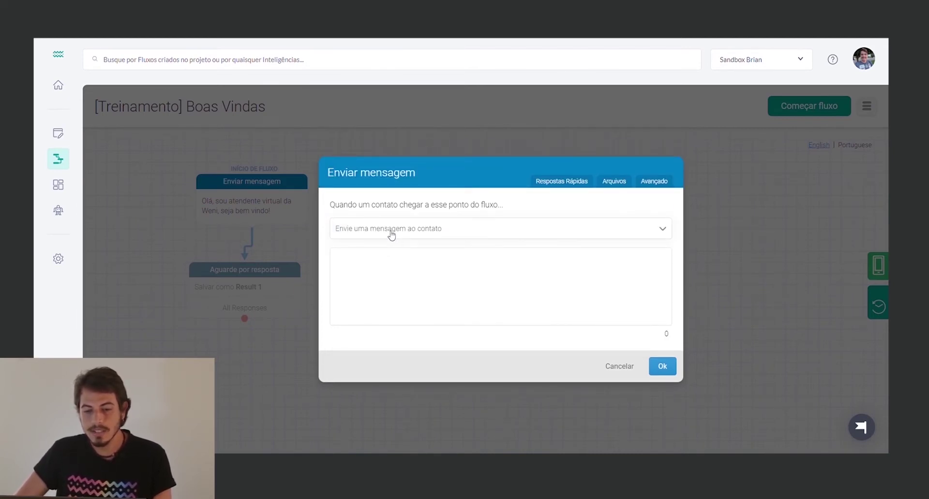
pyautogui.click(395, 264)
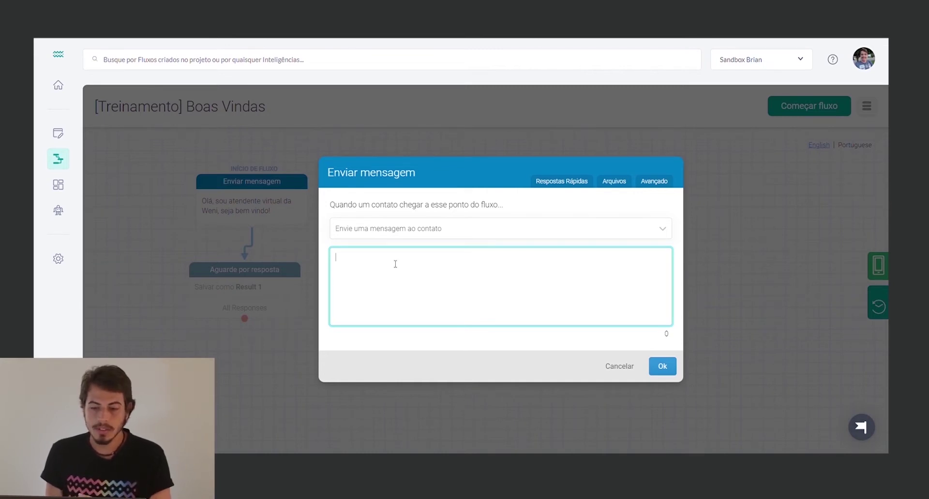
pyautogui.write('Qual')
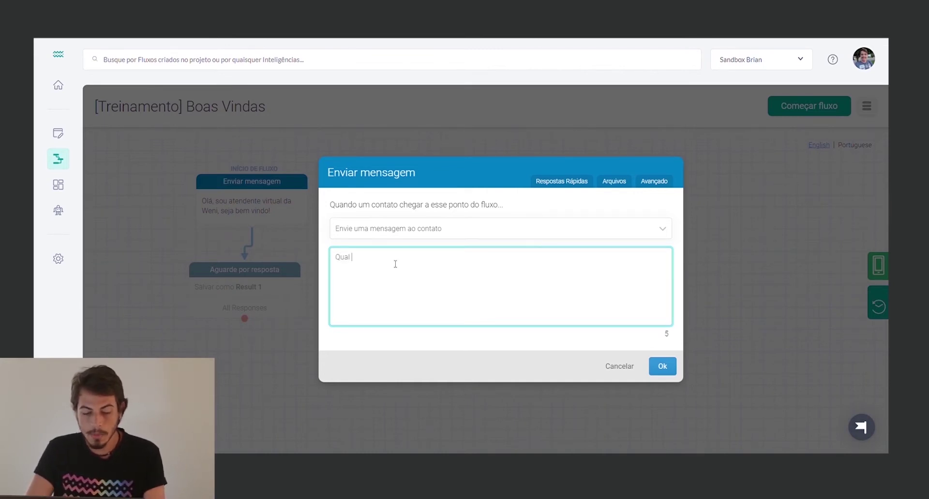
pyautogui.write(' o seu nome?')
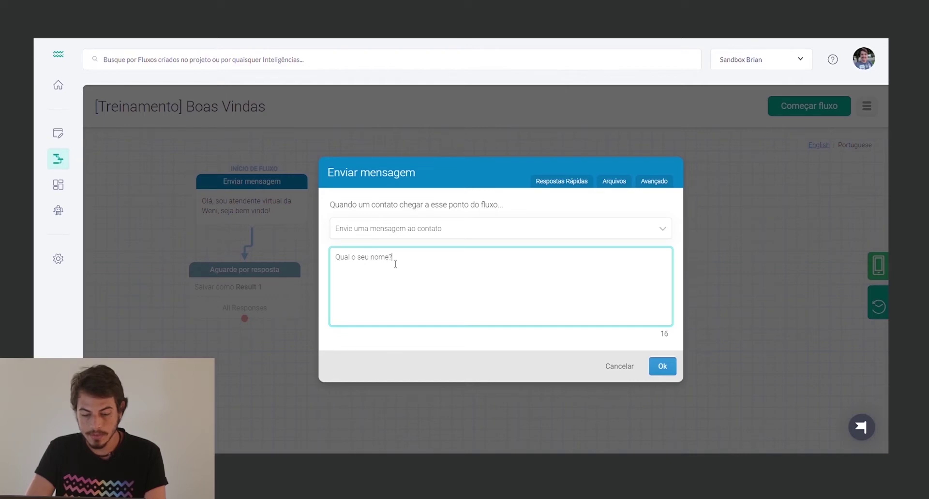
pyautogui.click(663, 366)
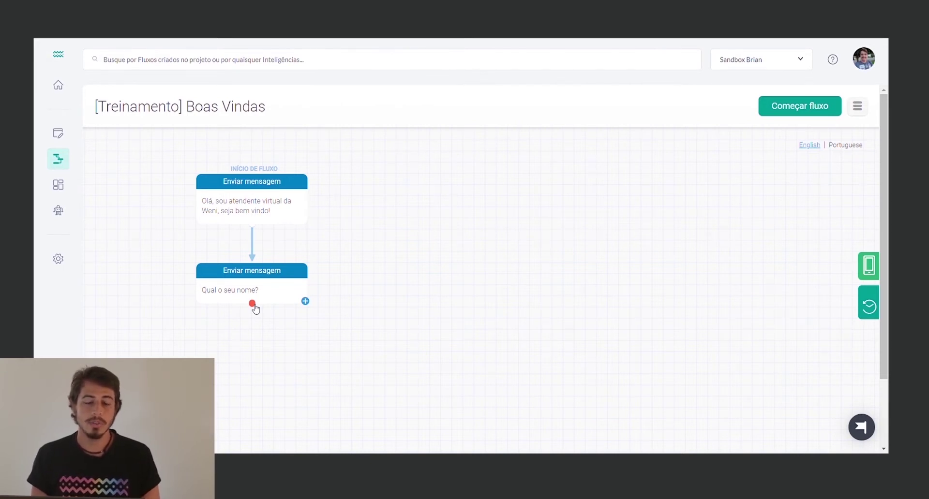
# Drag an 'Aguarde por resposta' step out below the 'Qual o seu nome?' message
pyautogui.scroll(-1, 255, 309)
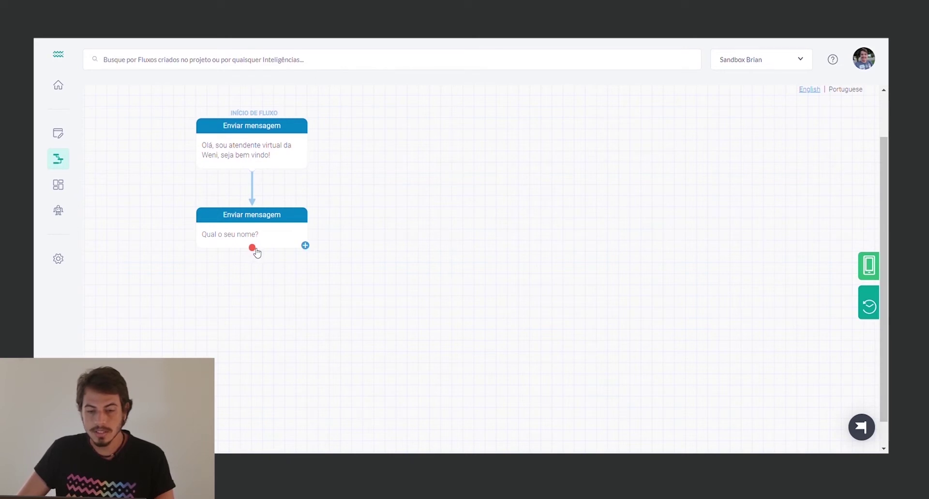
pyautogui.moveTo(252, 247); pyautogui.dragTo(241, 279)
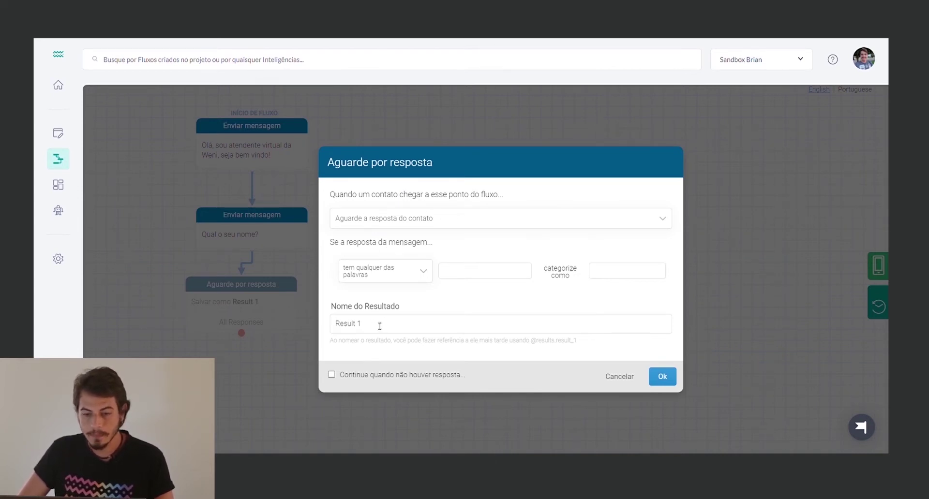
# Rename the wait step's result from 'Result 1' to 'Nome' and save it
pyautogui.doubleClick(359, 324)
pyautogui.moveTo(360, 328); pyautogui.dragTo(336, 328)
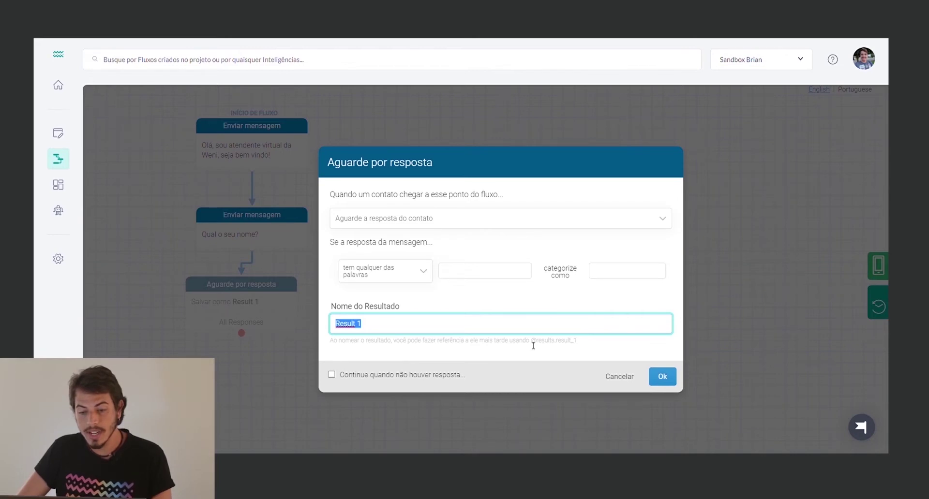
pyautogui.moveTo(532, 344); pyautogui.dragTo(560, 346)
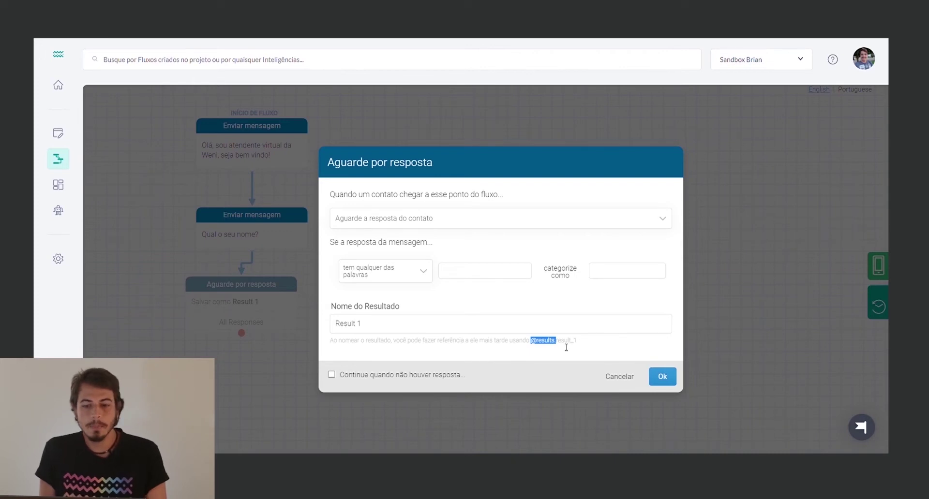
pyautogui.doubleClick(516, 323)
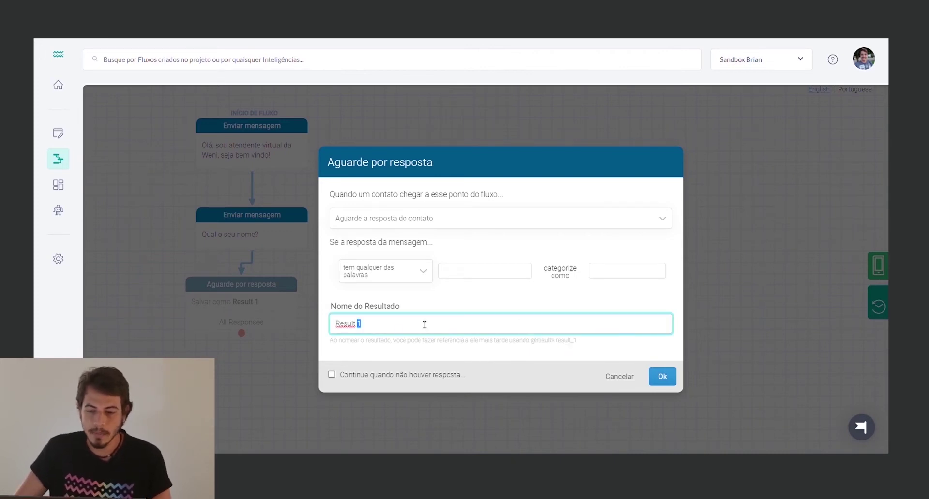
pyautogui.click(380, 329)
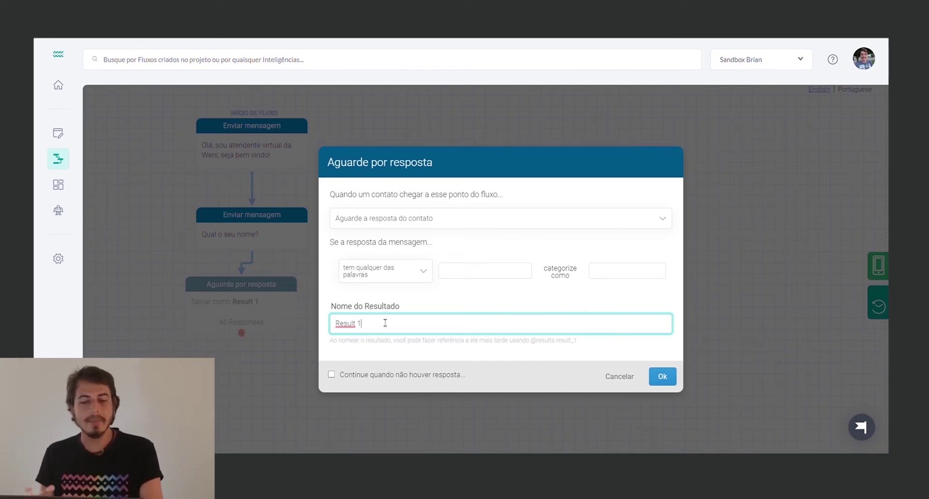
pyautogui.press('BackSpace')
pyautogui.press('BackSpace')
pyautogui.press('BackSpace')
pyautogui.press('BackSpace')
pyautogui.press('BackSpace')
pyautogui.press('BackSpace')
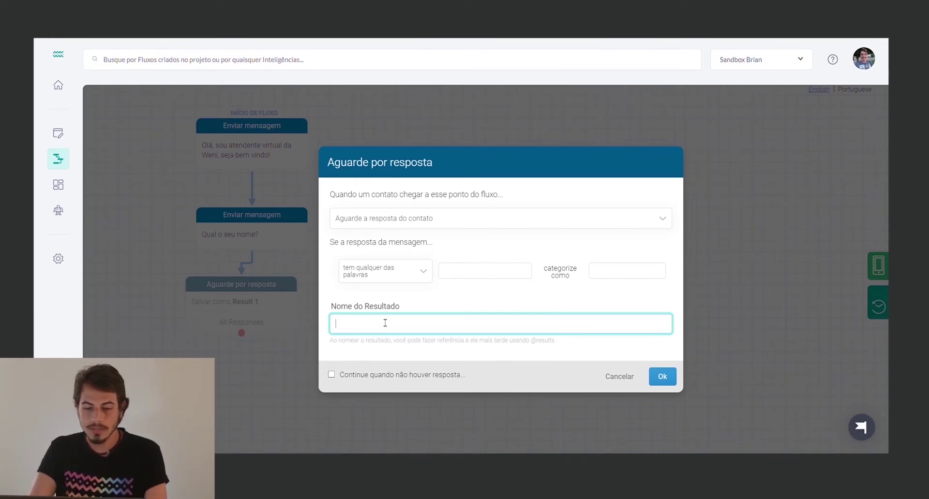
pyautogui.write('Nome')
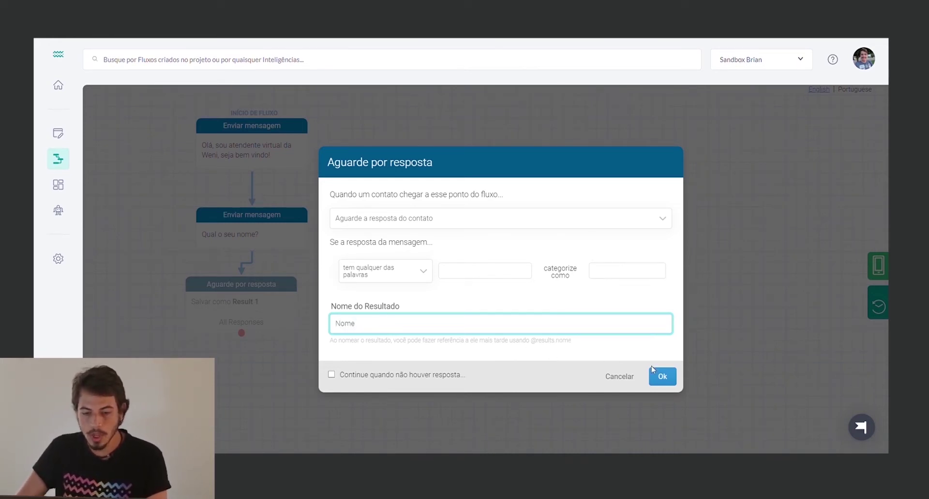
pyautogui.click(662, 379)
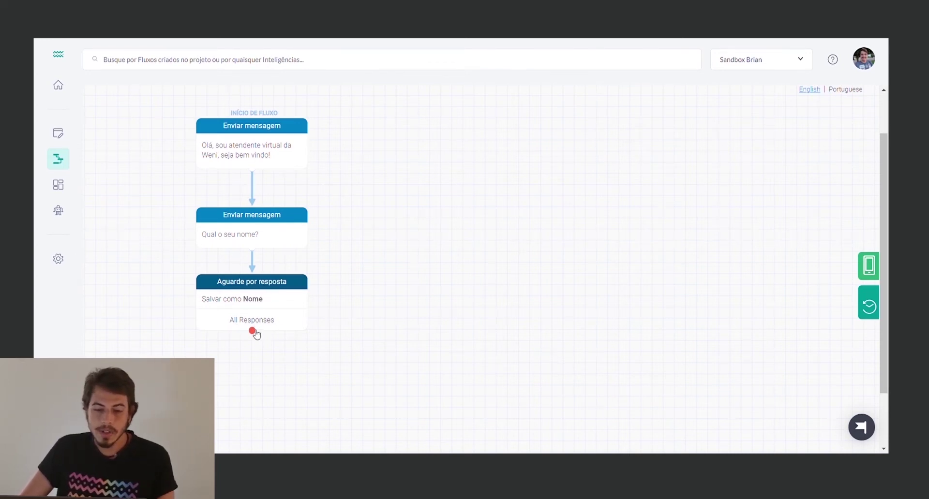
pyautogui.click(265, 302)
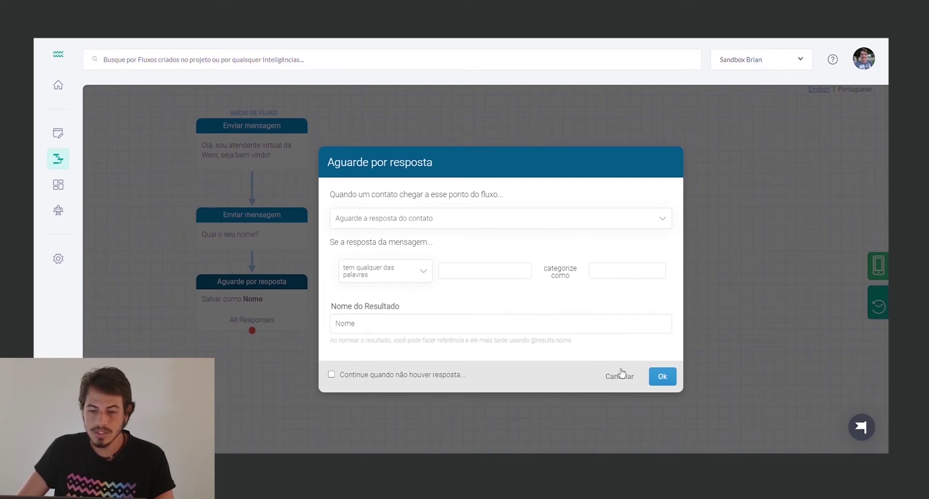
pyautogui.click(662, 377)
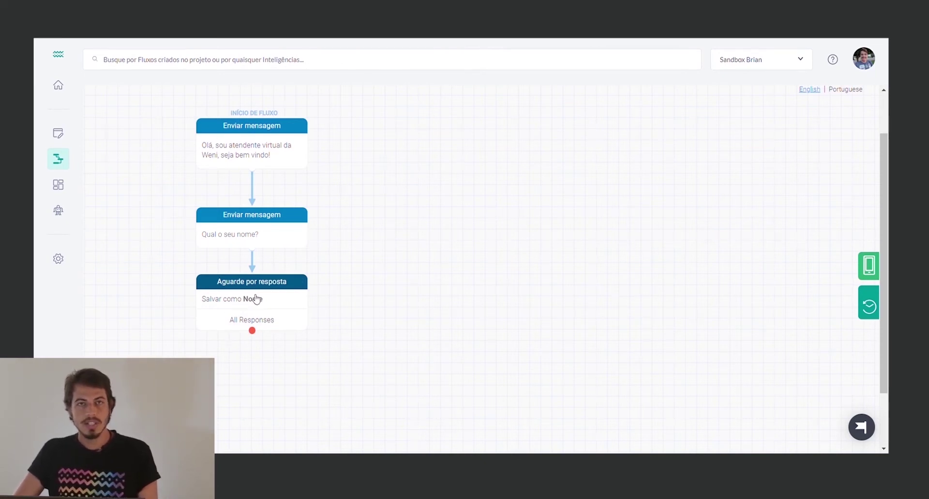
pyautogui.scroll(-1, 261, 305)
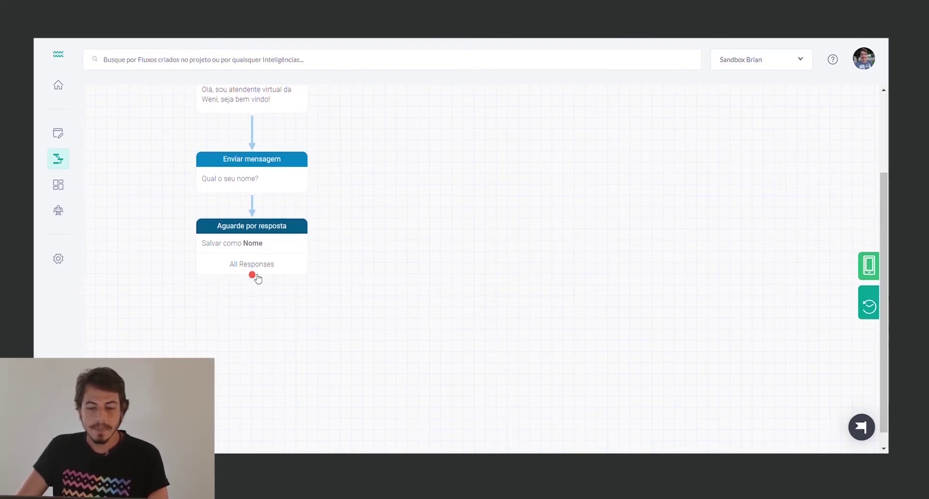
# Add an 'Atualizar o contato' step after the reply and choose the Name field
pyautogui.moveTo(254, 277); pyautogui.dragTo(255, 304)
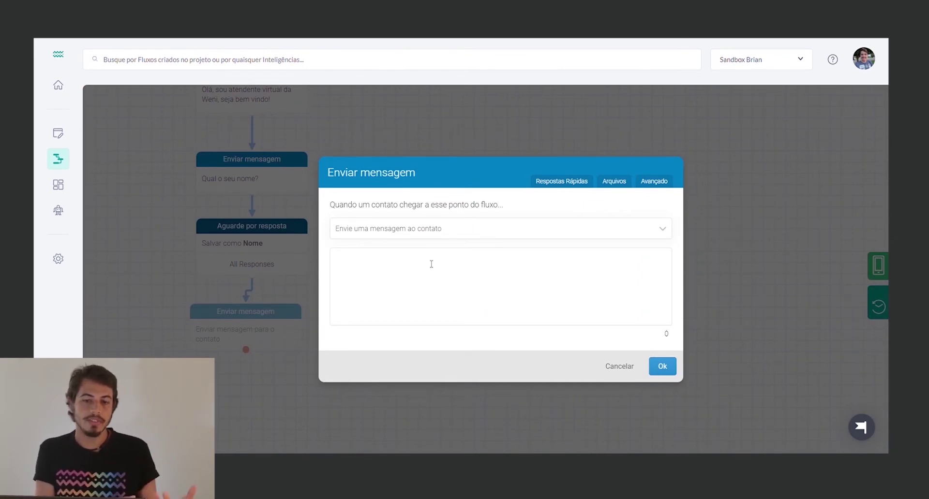
pyautogui.click(436, 239)
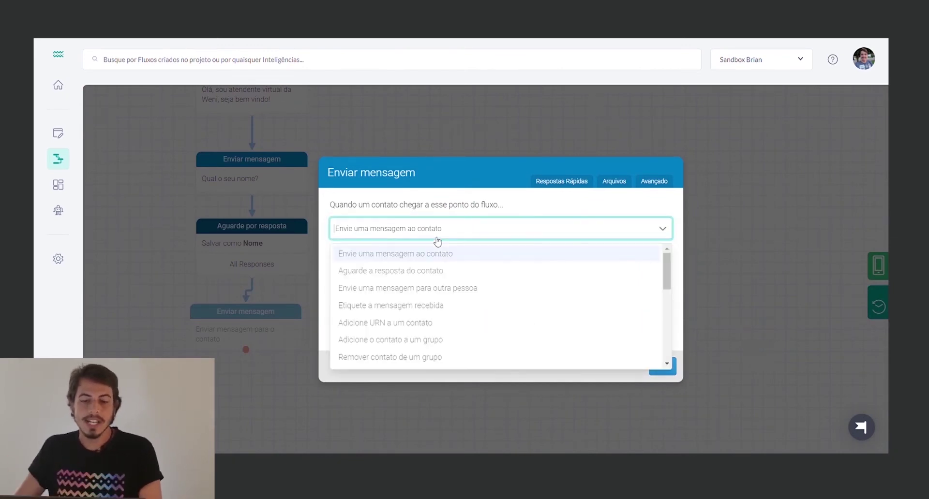
pyautogui.write('atua')
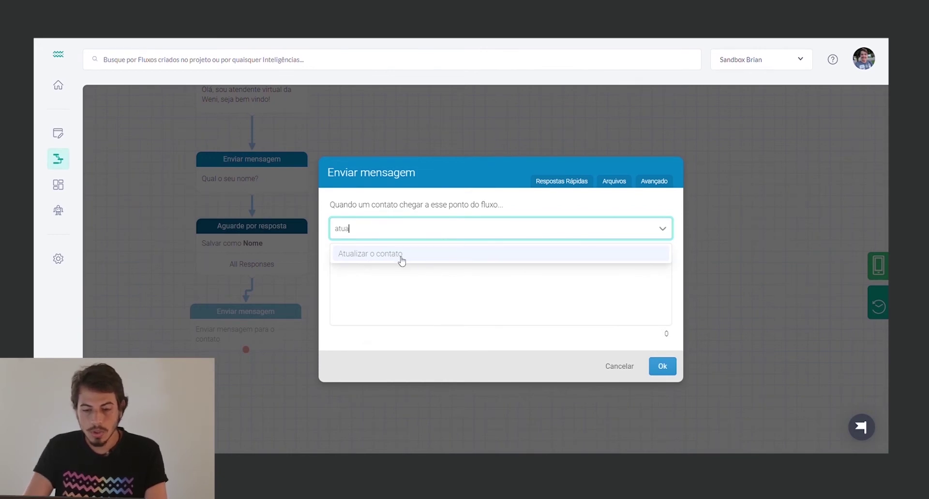
pyautogui.click(400, 255)
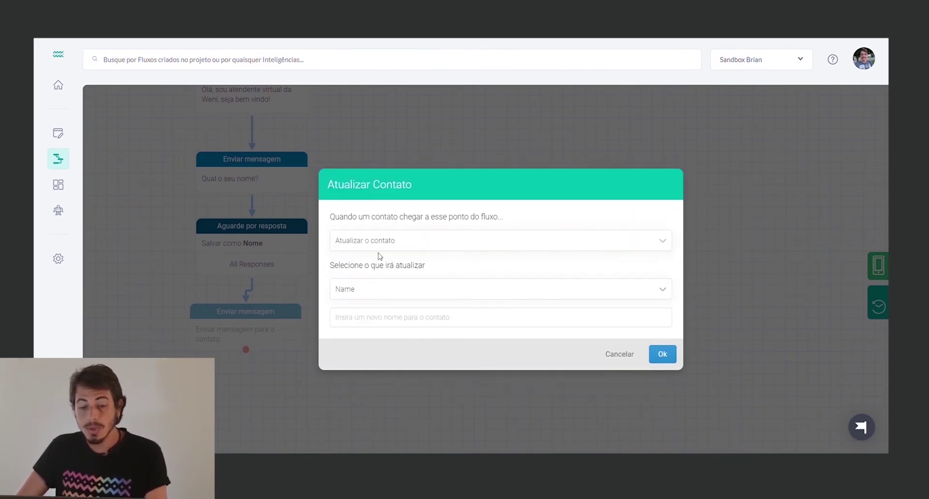
pyautogui.click(377, 293)
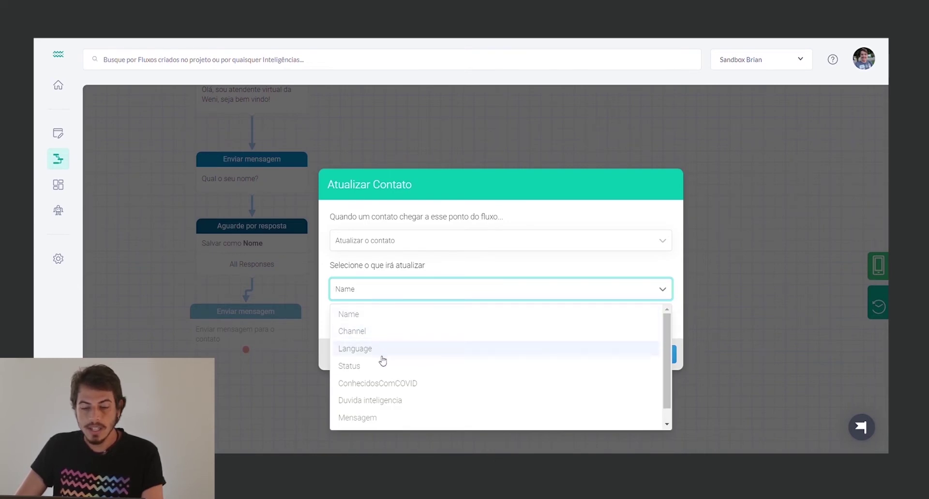
pyautogui.scroll(-1, 382, 411)
pyautogui.scroll(1, 395, 328)
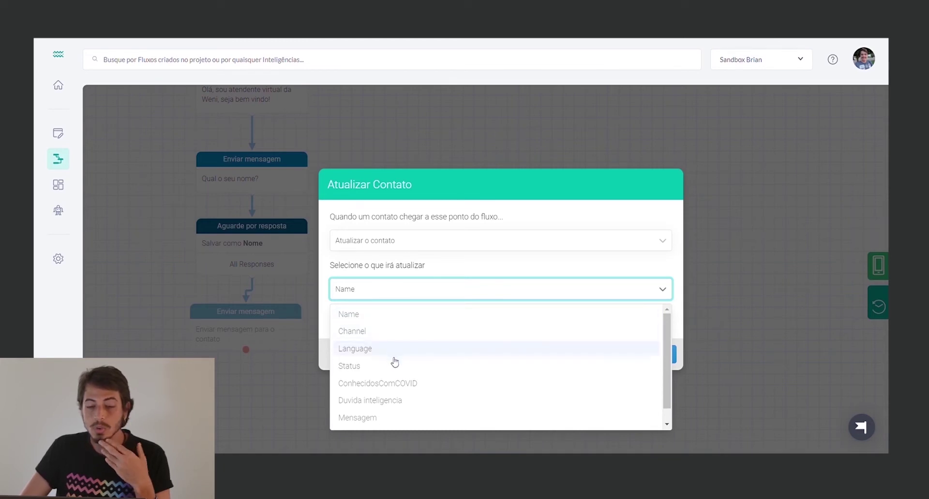
pyautogui.scroll(-1, 417, 395)
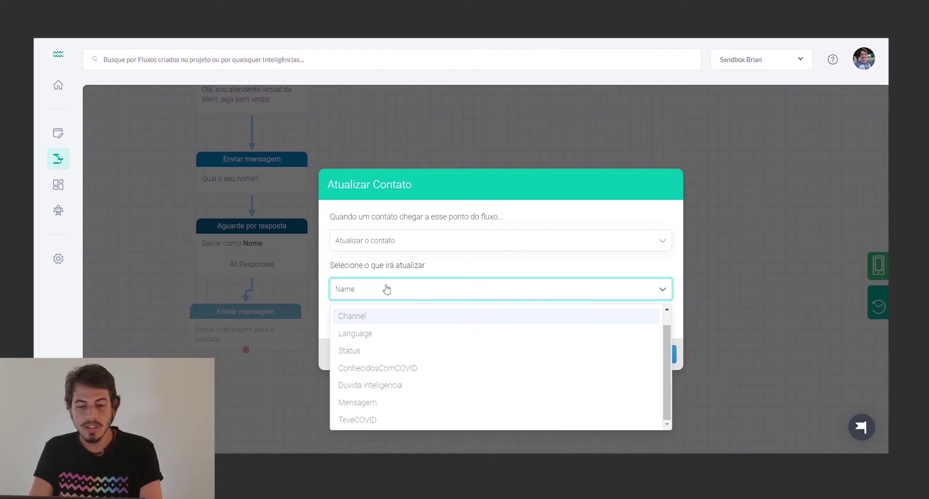
pyautogui.write('CPF')
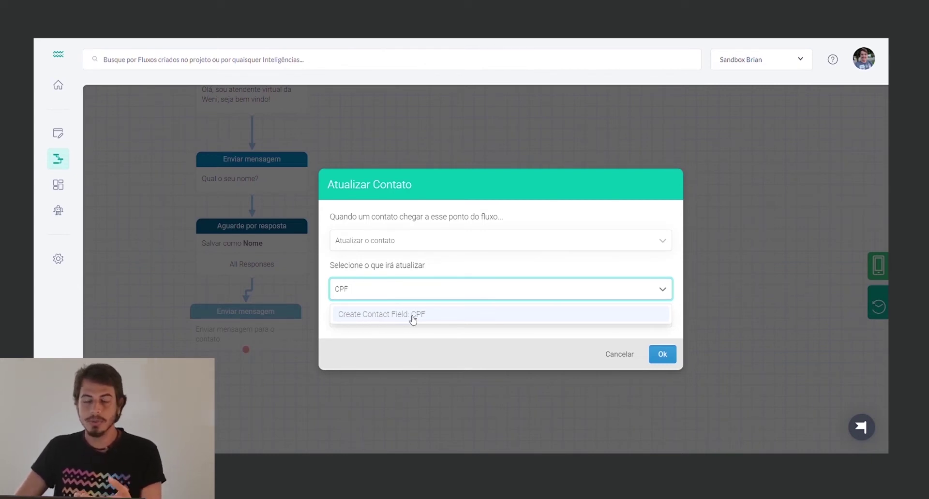
pyautogui.press('BackSpace')
pyautogui.press('BackSpace')
pyautogui.press('BackSpace')
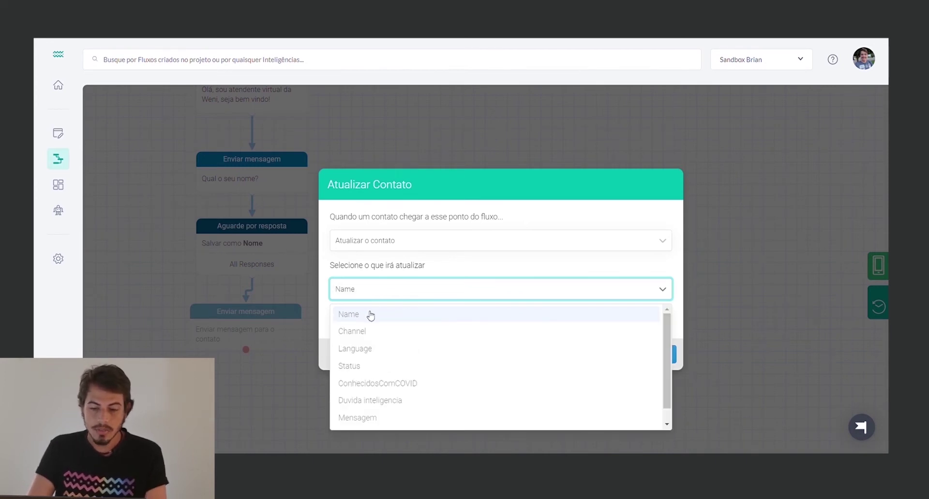
pyautogui.click(369, 315)
pyautogui.click(379, 324)
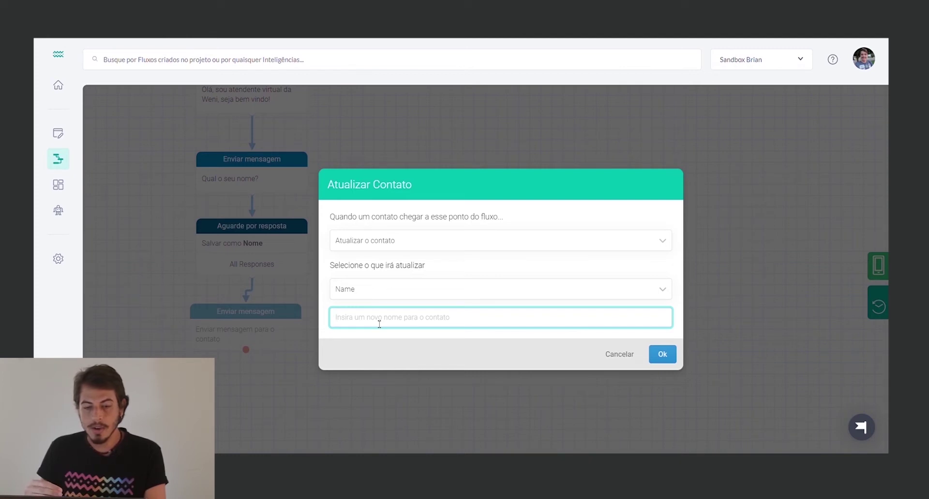
pyautogui.write('@')
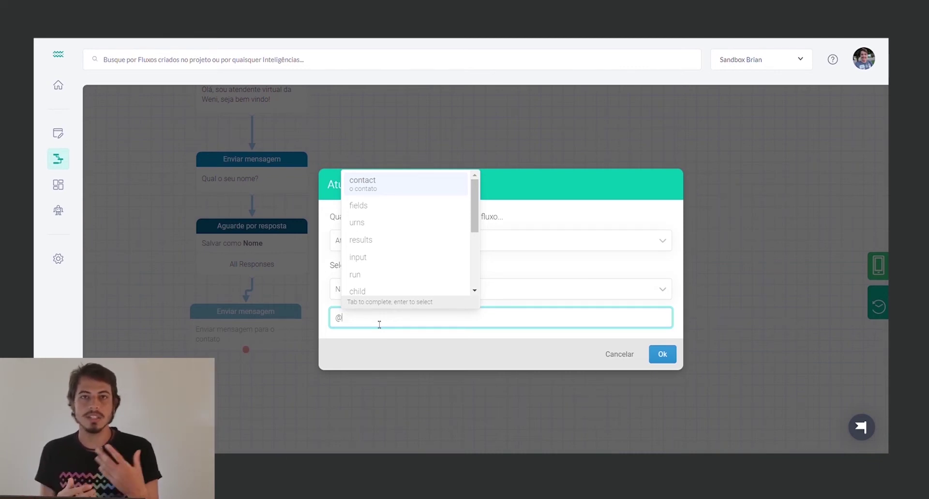
pyautogui.write('re')
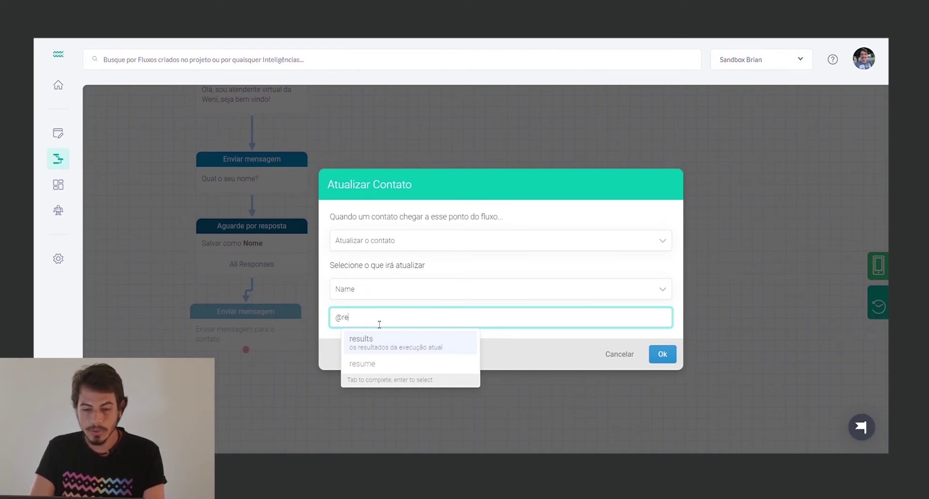
pyautogui.press('Return')
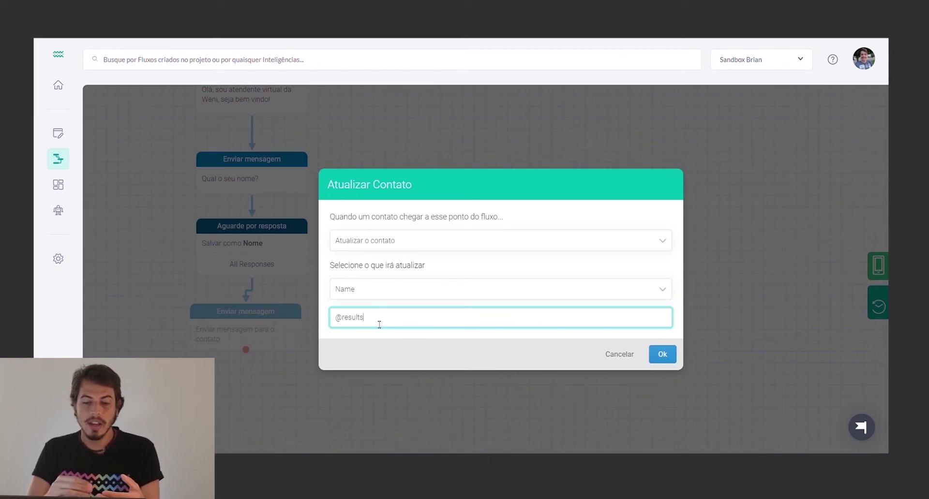
pyautogui.write('.')
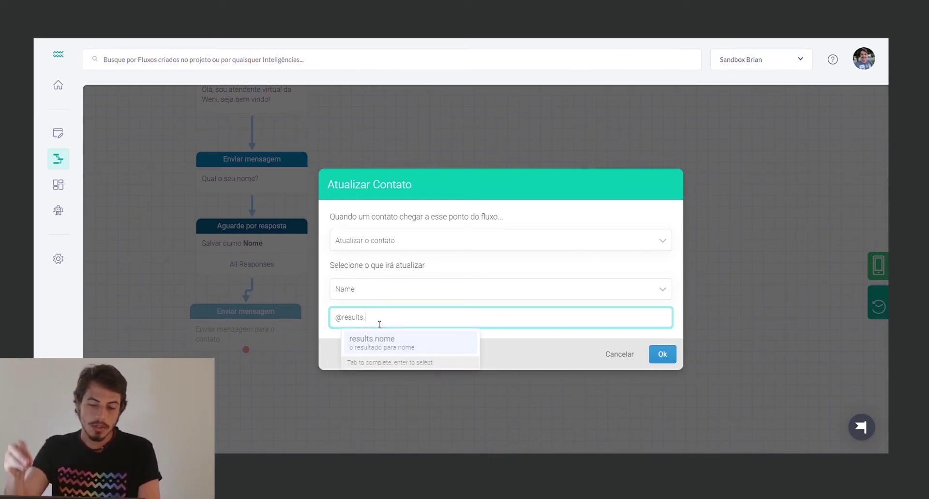
pyautogui.click(396, 346)
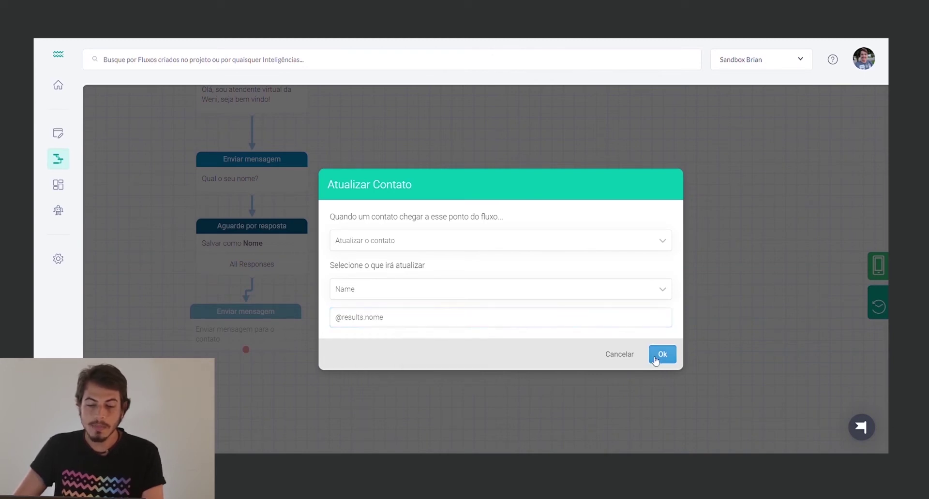
pyautogui.click(660, 354)
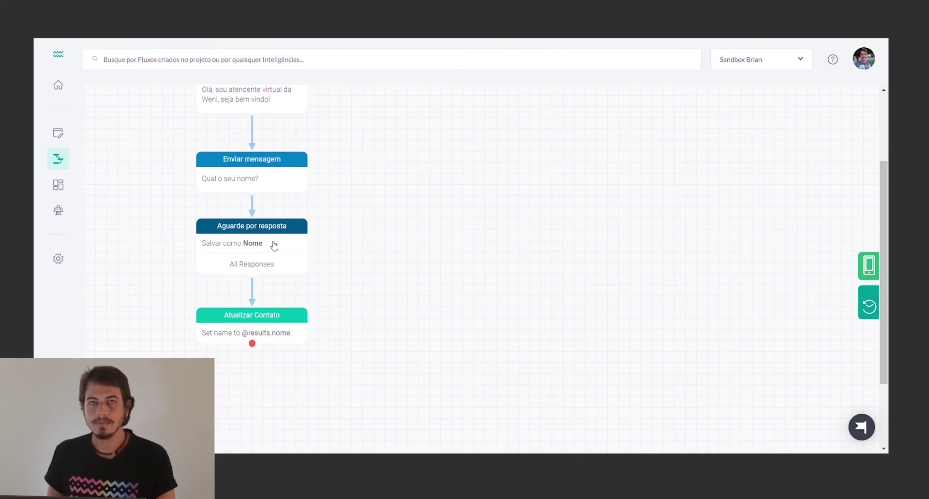
# Add a message step after the contact update that asks 'Qual a sua idade?'
pyautogui.scroll(2, 274, 246)
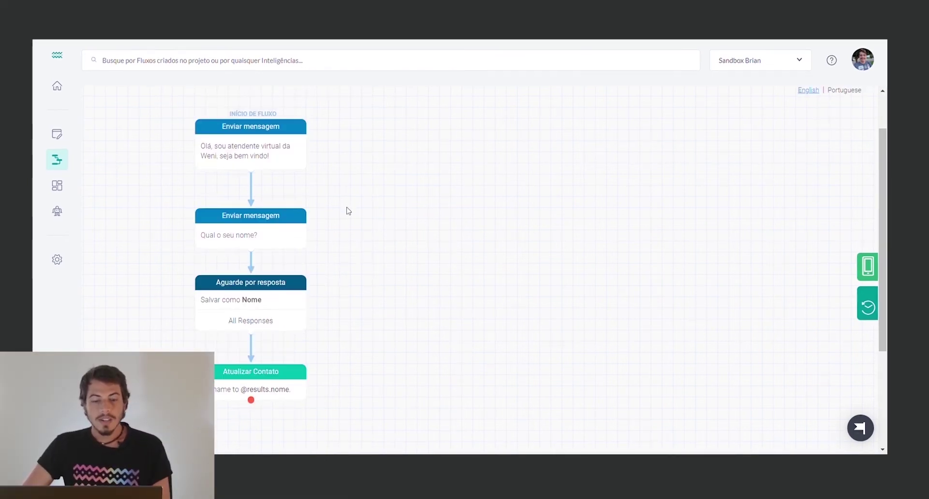
pyautogui.scroll(-1, 348, 211)
pyautogui.scroll(-1, 344, 217)
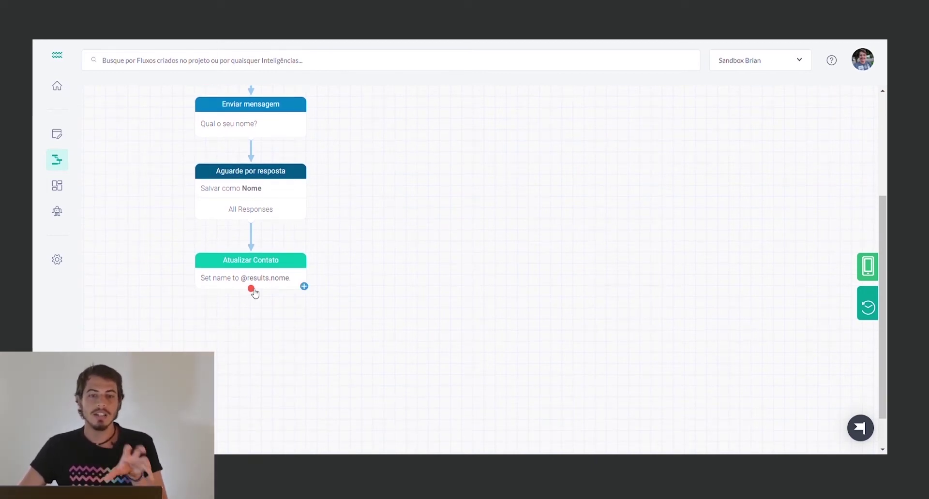
pyautogui.moveTo(251, 289); pyautogui.dragTo(238, 339)
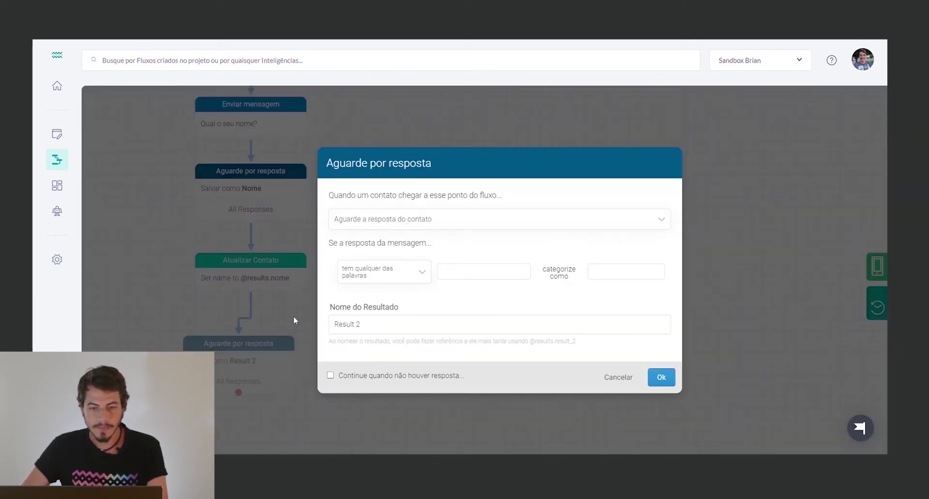
pyautogui.click(432, 222)
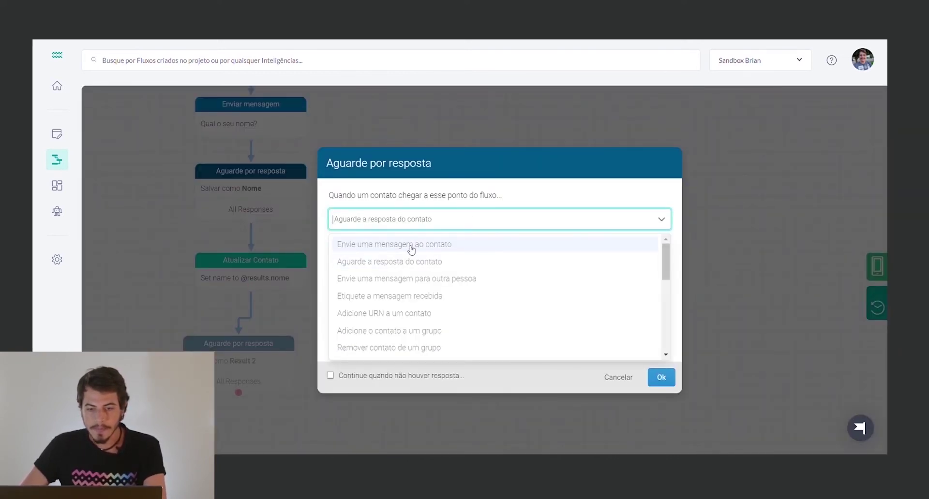
pyautogui.click(408, 245)
pyautogui.click(396, 269)
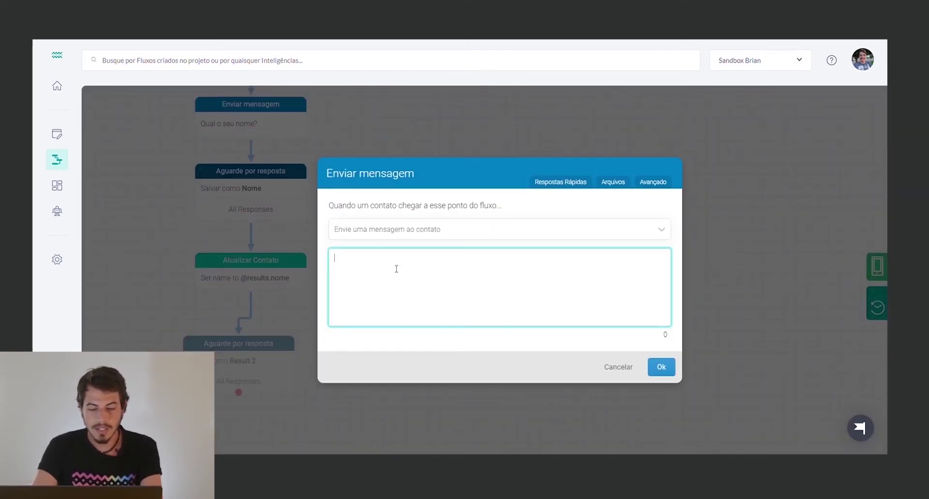
pyautogui.write('Qual a sua ')
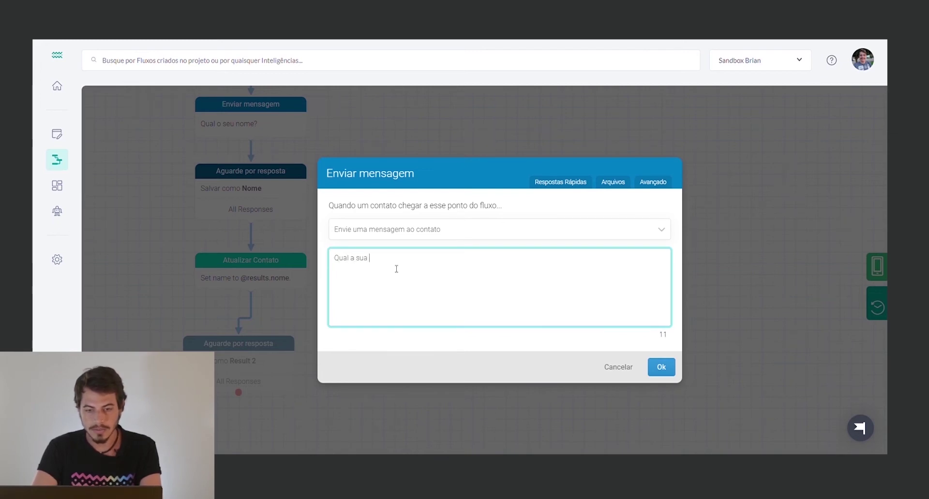
pyautogui.write('idade?')
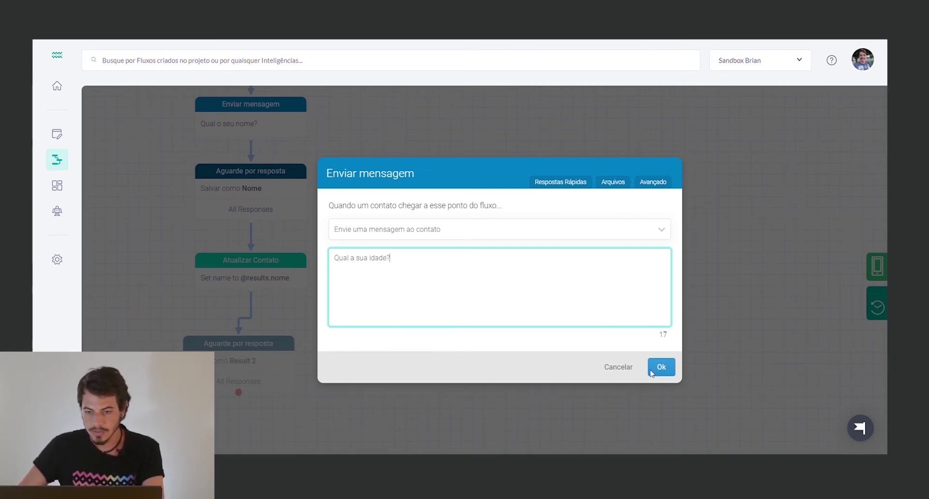
pyautogui.click(661, 367)
pyautogui.scroll(-3, 257, 286)
# Add a wait-for-reply step after the age question and rename its result to 'Idade'
pyautogui.moveTo(249, 256); pyautogui.dragTo(257, 282)
pyautogui.click(390, 333)
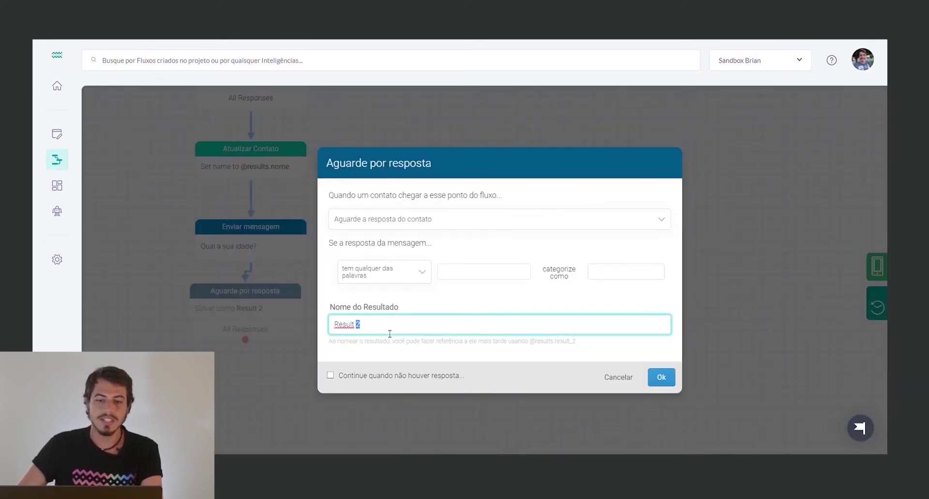
pyautogui.tripleClick(390, 334)
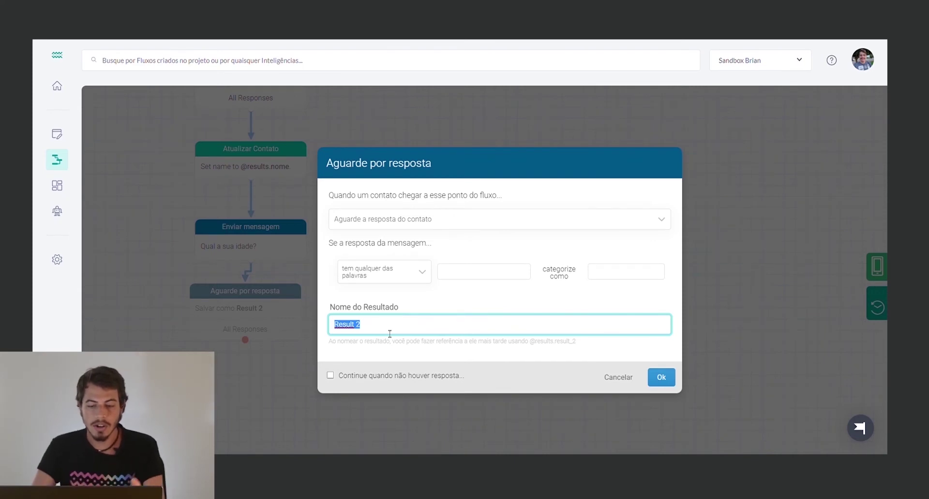
pyautogui.write('Idade')
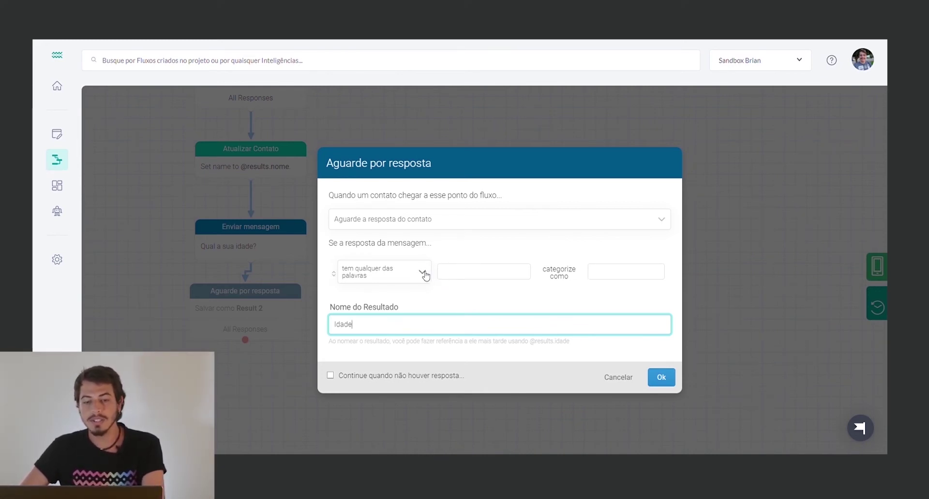
# Browse the wait step's list of reply conditions
pyautogui.click(399, 278)
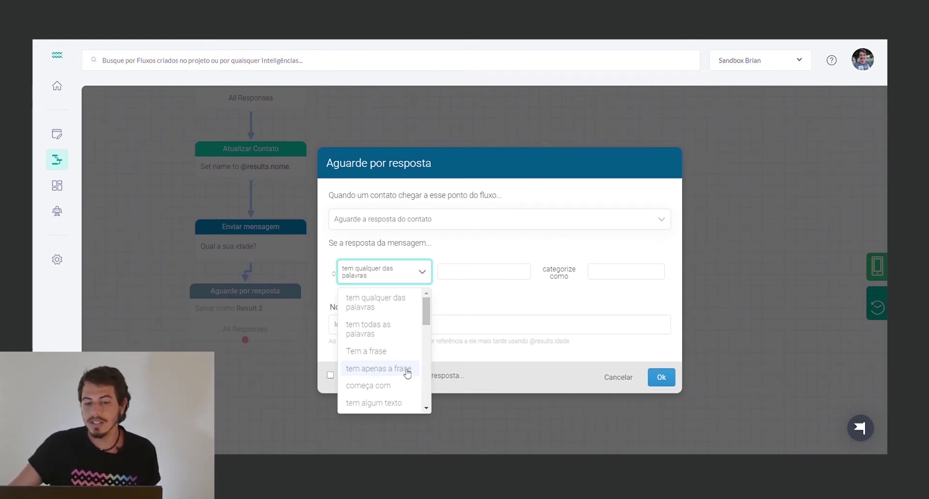
pyautogui.scroll(-4, 404, 369)
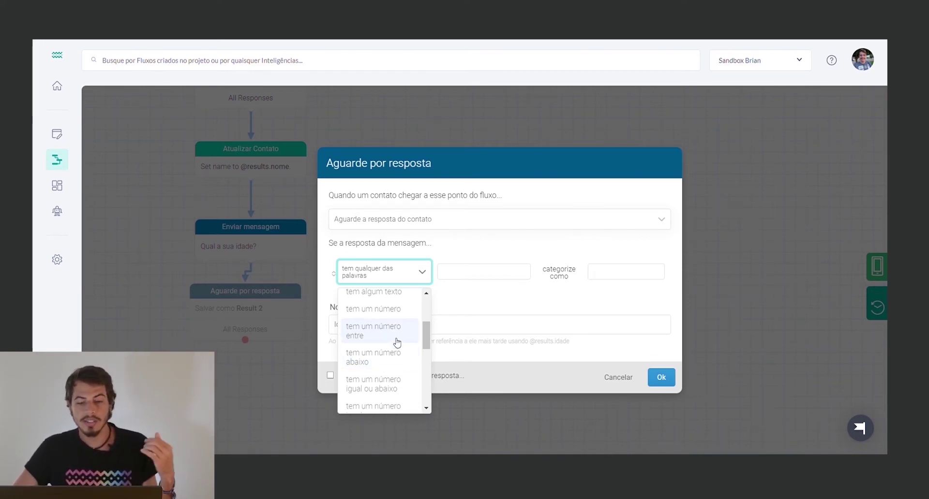
pyautogui.scroll(-3, 397, 342)
pyautogui.scroll(-5, 397, 343)
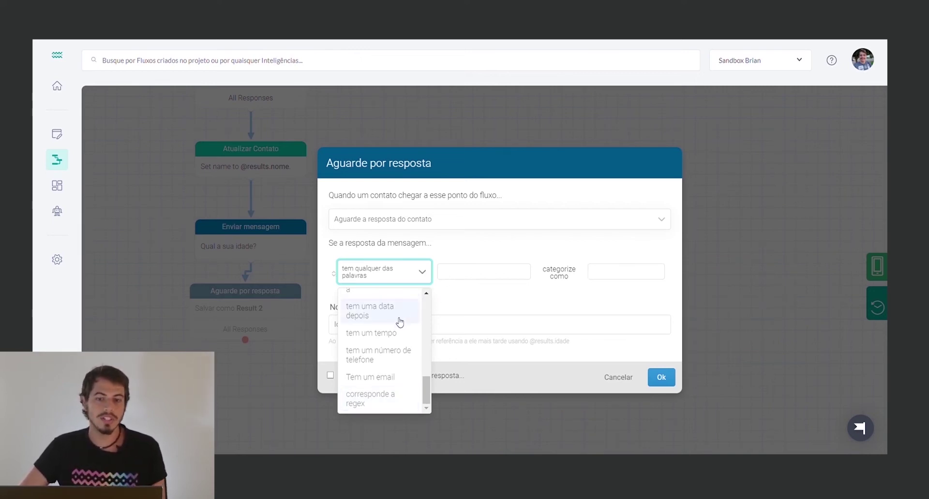
pyautogui.scroll(10, 396, 352)
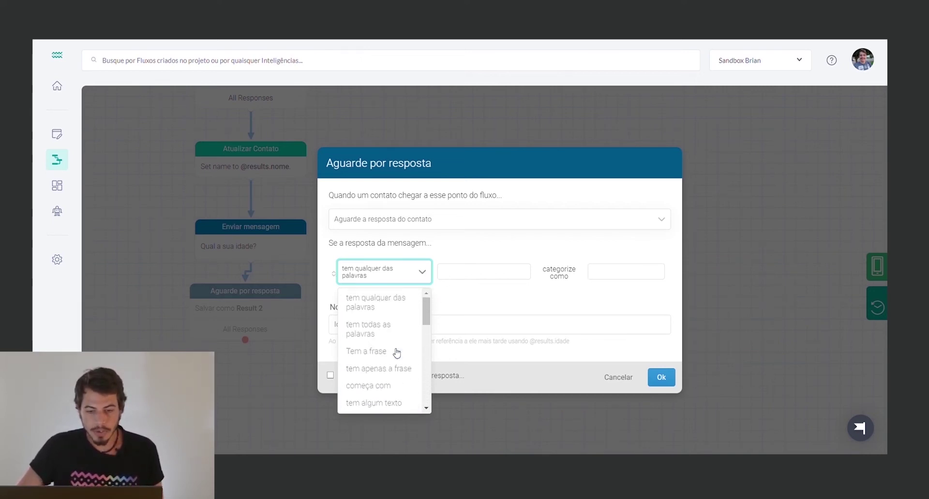
pyautogui.scroll(-4, 396, 353)
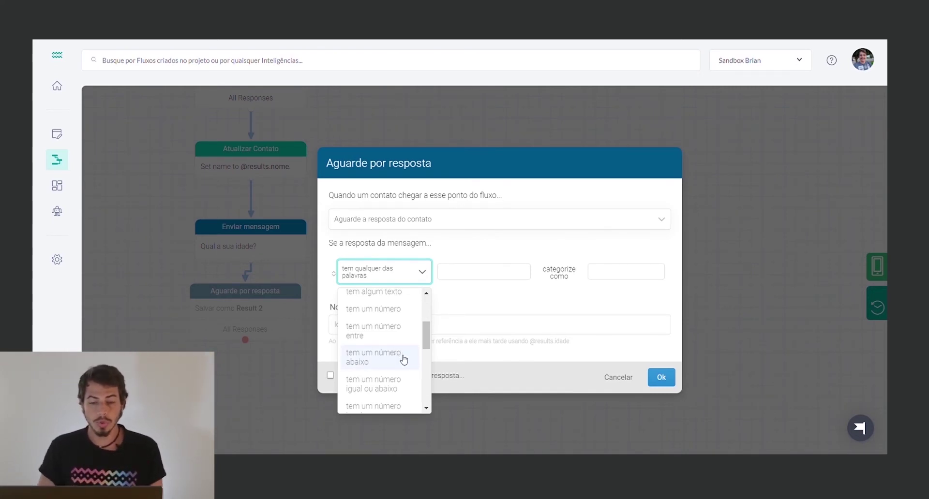
# Choose the has-a-number condition, rename its category to 'Idade', and save
pyautogui.click(387, 315)
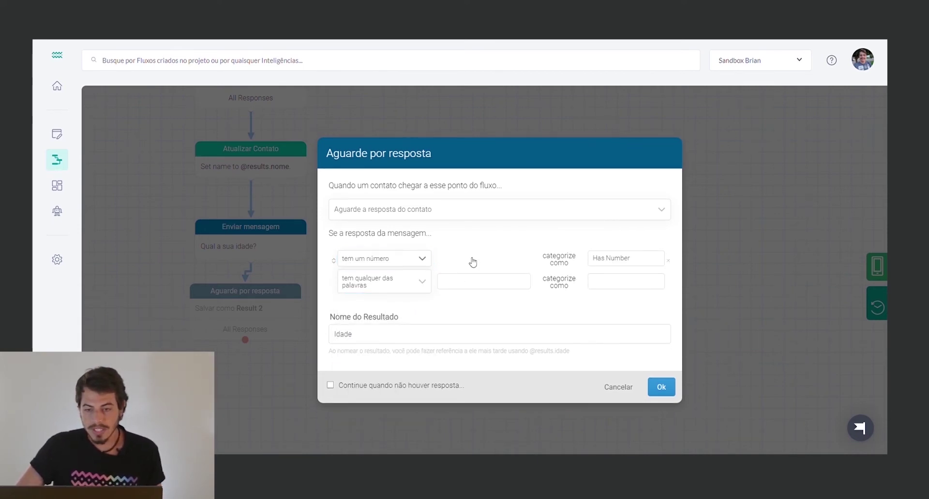
pyautogui.tripleClick(613, 262)
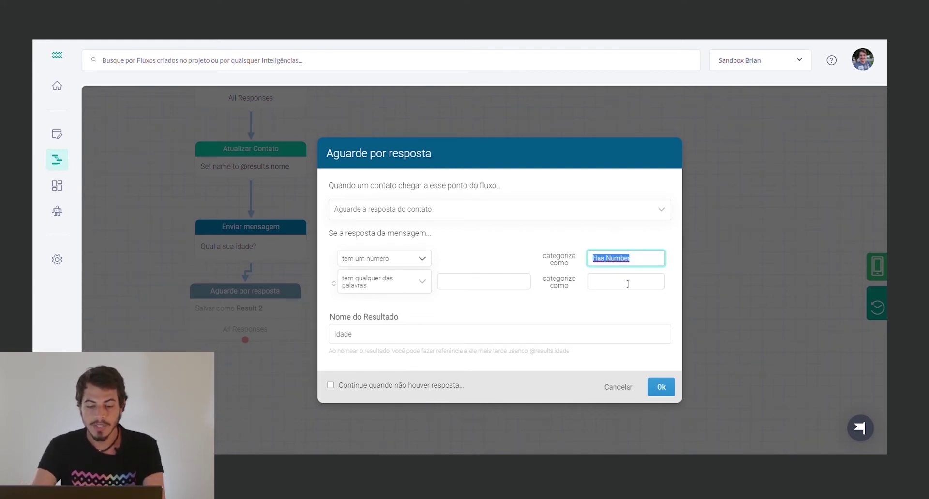
pyautogui.write('Idade')
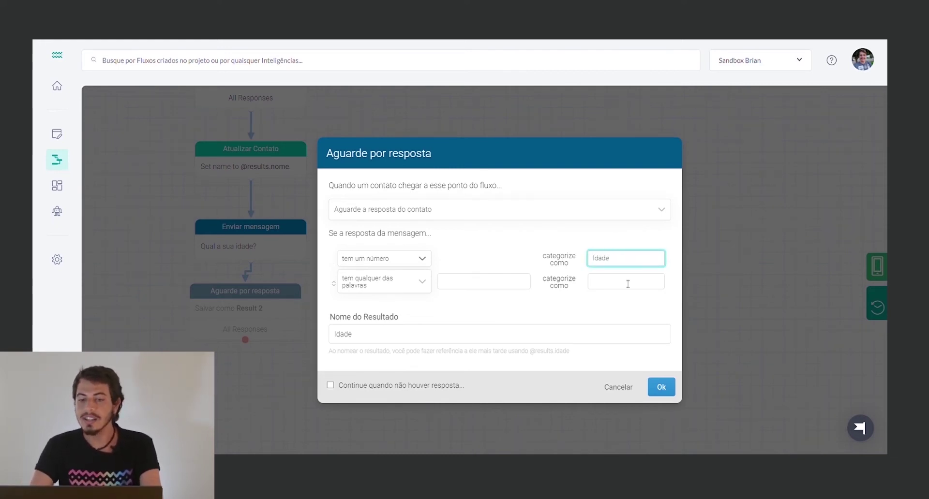
pyautogui.click(662, 387)
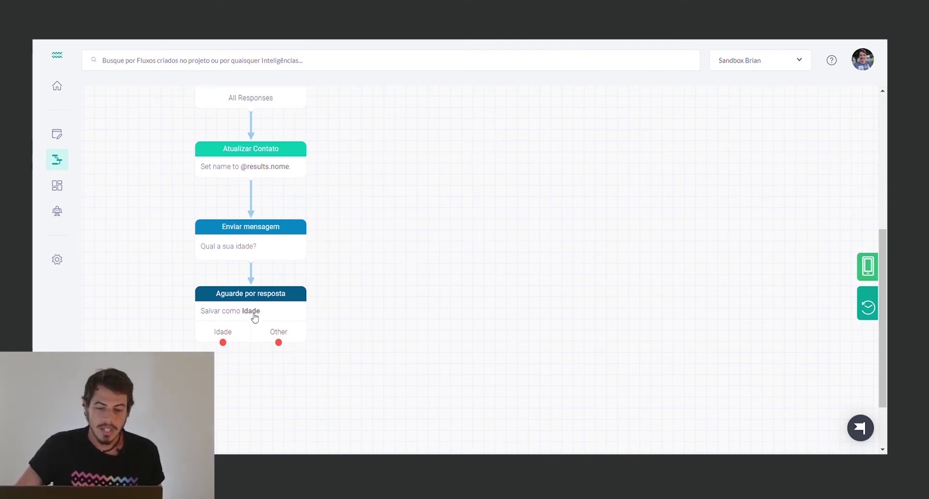
# Add an 'Atualizar o contato' step from the Idade exit and create a new Idade contact field
pyautogui.scroll(-1, 252, 312)
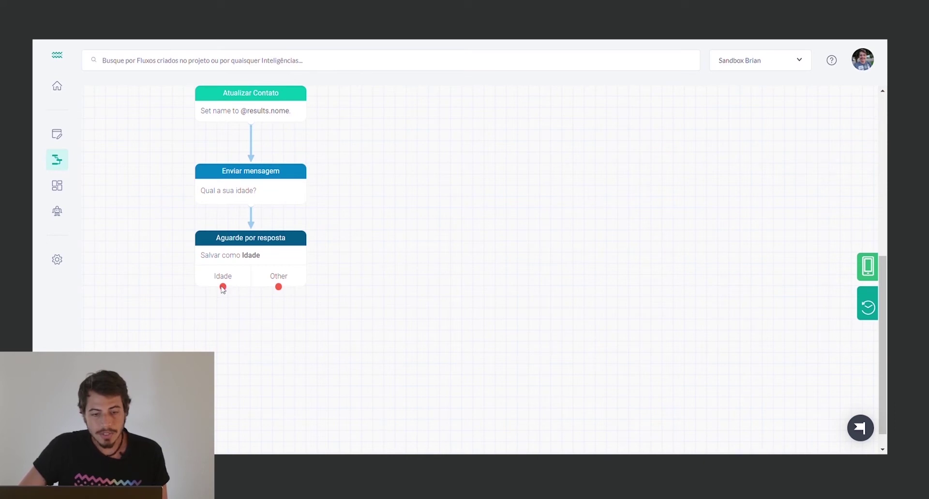
pyautogui.moveTo(223, 287); pyautogui.dragTo(228, 330)
pyautogui.click(388, 241)
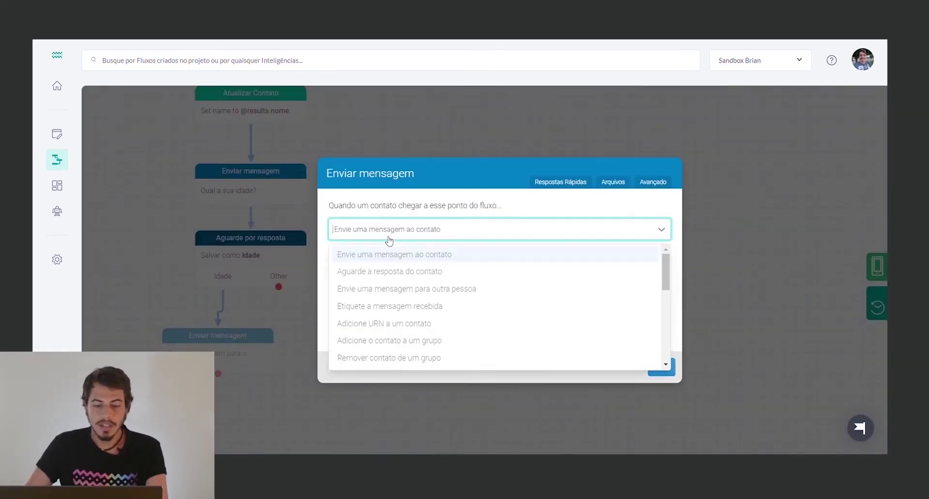
pyautogui.write('atu')
pyautogui.click(379, 255)
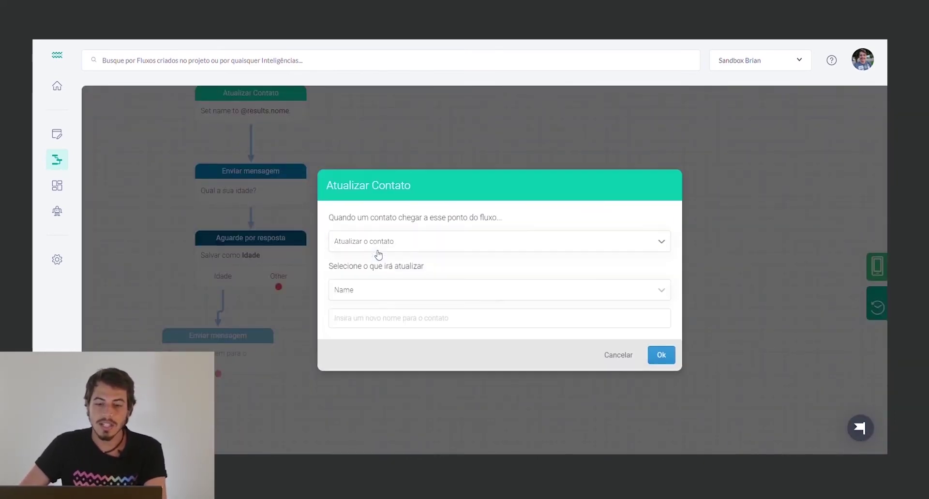
pyautogui.click(363, 300)
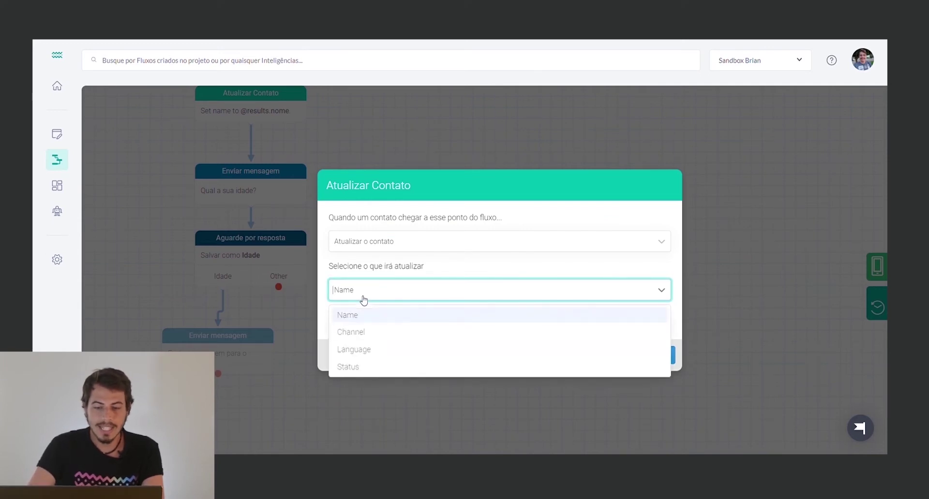
pyautogui.write('Idade')
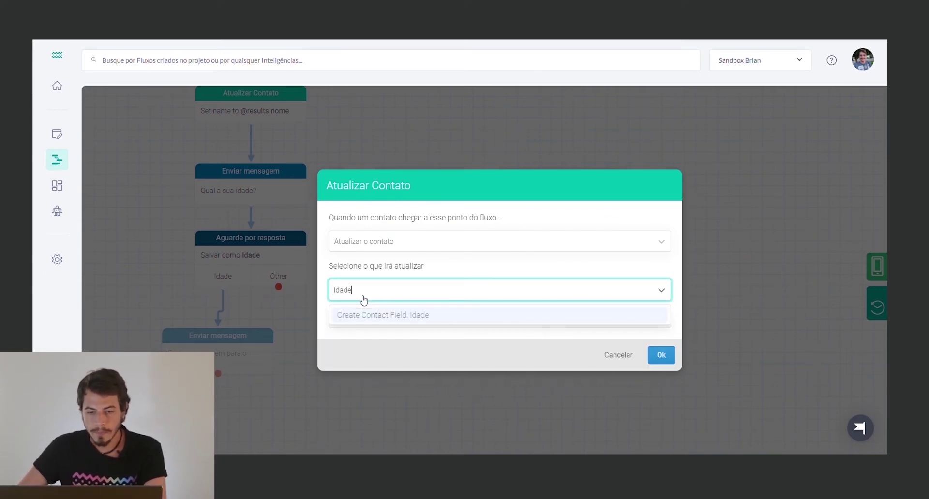
pyautogui.click(364, 317)
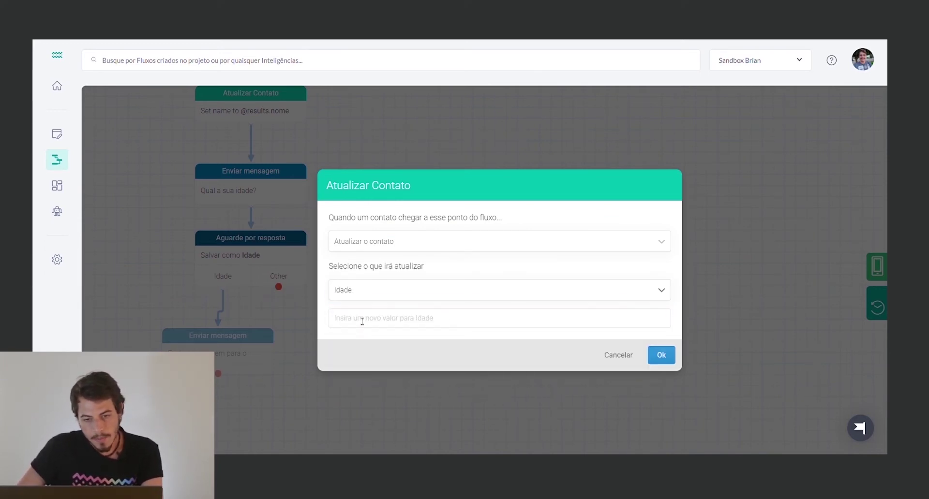
pyautogui.click(361, 323)
pyautogui.write('@results.')
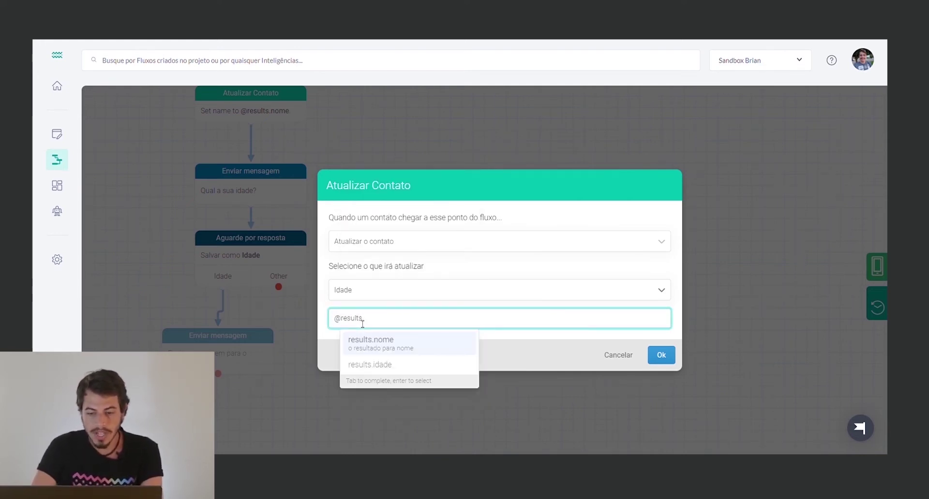
pyautogui.press('Down')
pyautogui.press('Tab')
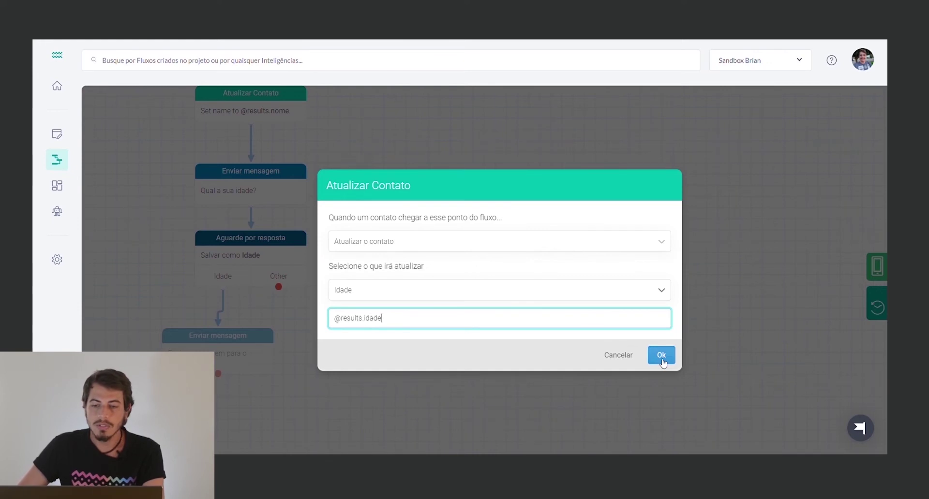
pyautogui.click(660, 354)
pyautogui.moveTo(235, 354); pyautogui.dragTo(267, 350)
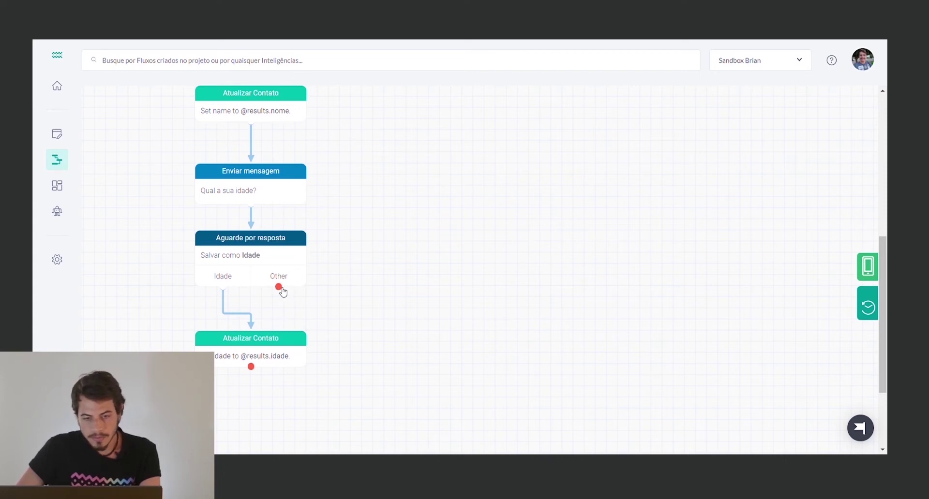
# Add an Other-branch message 'Você poderia responder sua idade com um número?' that loops to the age wait step
pyautogui.moveTo(278, 287); pyautogui.dragTo(393, 327)
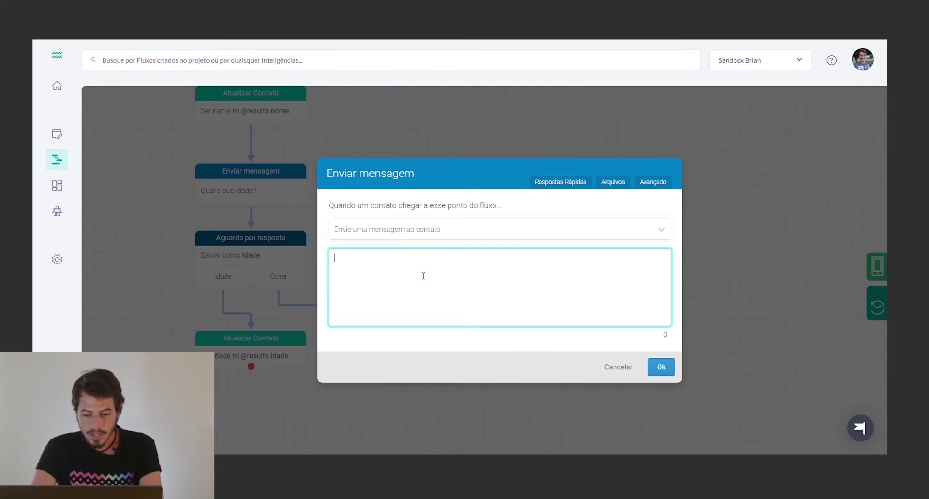
pyautogui.write('cê')
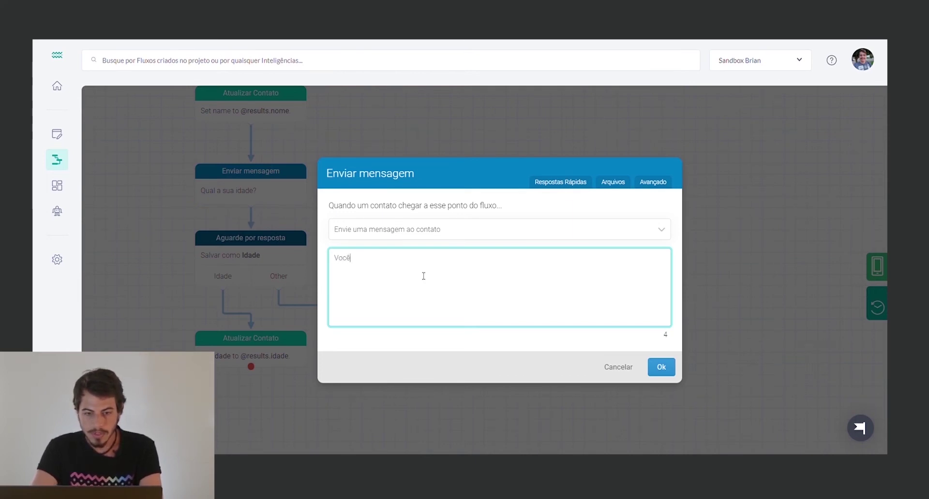
pyautogui.write(' poderia responder com')
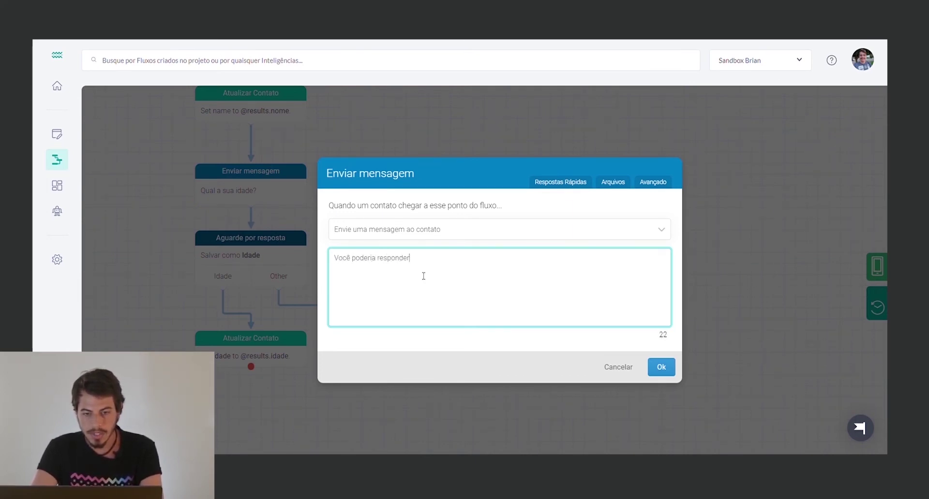
pyautogui.press('BackSpace')
pyautogui.press('BackSpace')
pyautogui.press('BackSpace')
pyautogui.write('sua idade ')
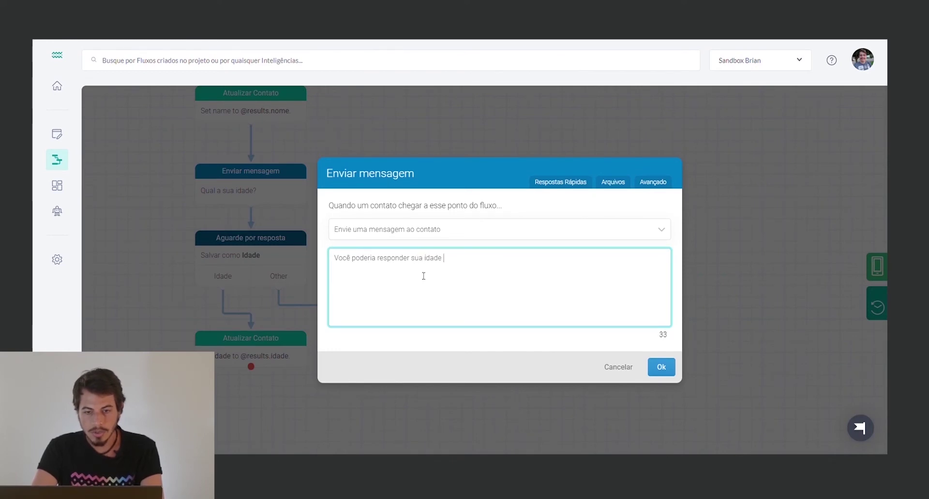
pyautogui.write('com um número?')
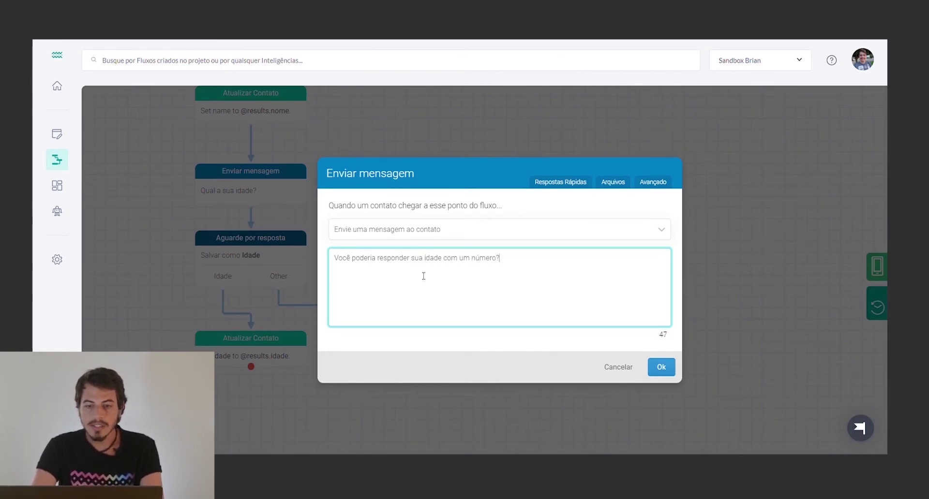
pyautogui.click(660, 366)
pyautogui.moveTo(344, 326); pyautogui.dragTo(367, 270)
pyautogui.moveTo(396, 313); pyautogui.dragTo(273, 252)
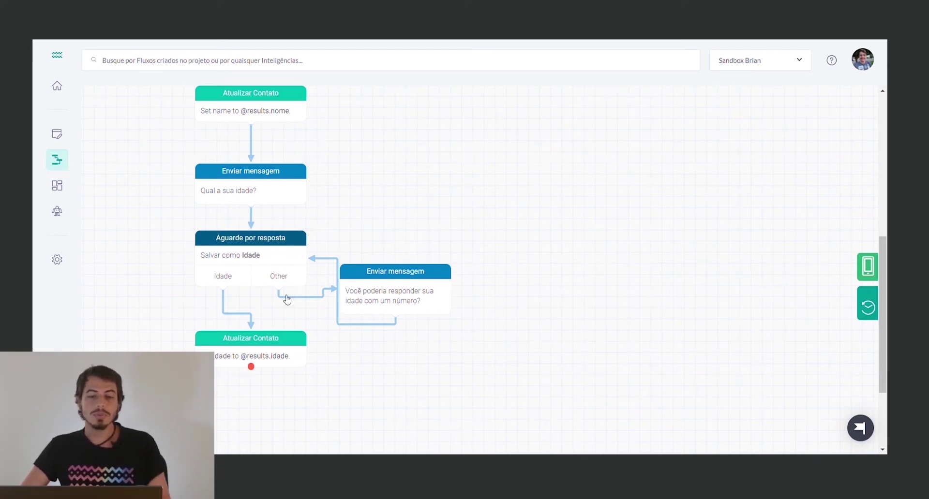
pyautogui.click(276, 255)
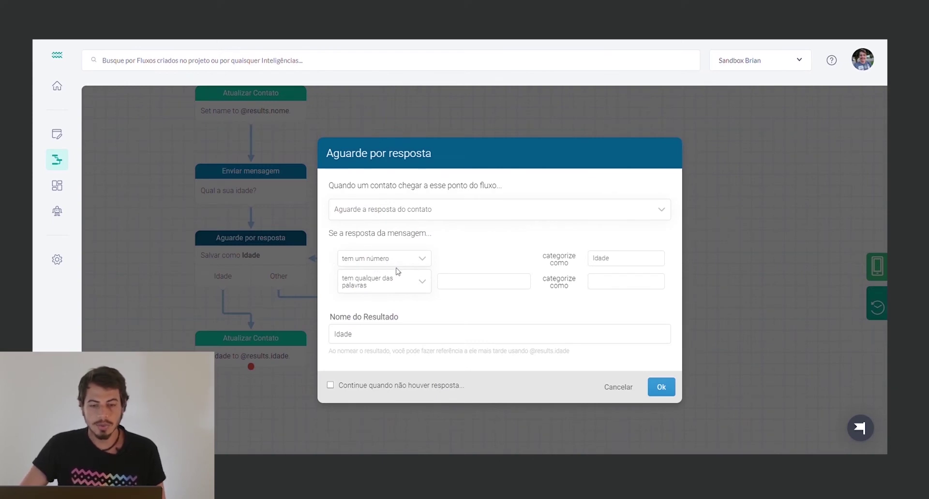
pyautogui.click(419, 285)
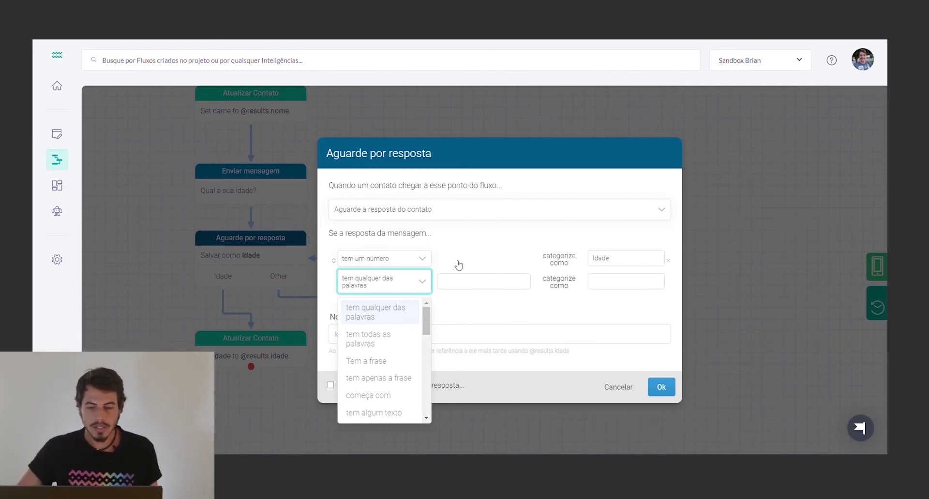
pyautogui.scroll(-1, 405, 338)
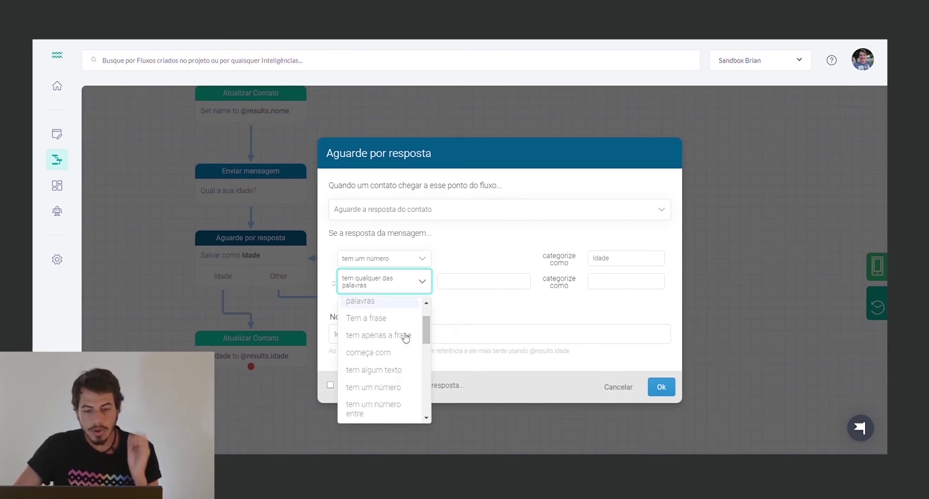
pyautogui.scroll(-2, 405, 338)
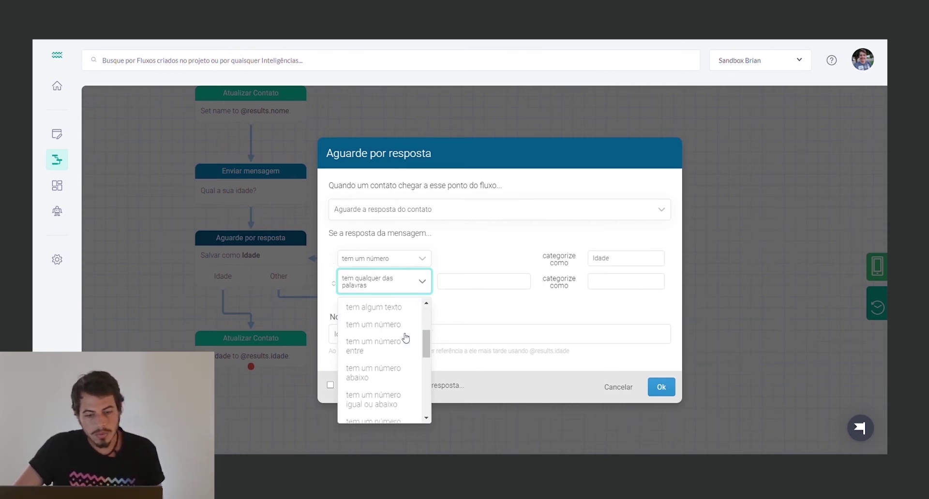
pyautogui.click(396, 374)
pyautogui.click(451, 284)
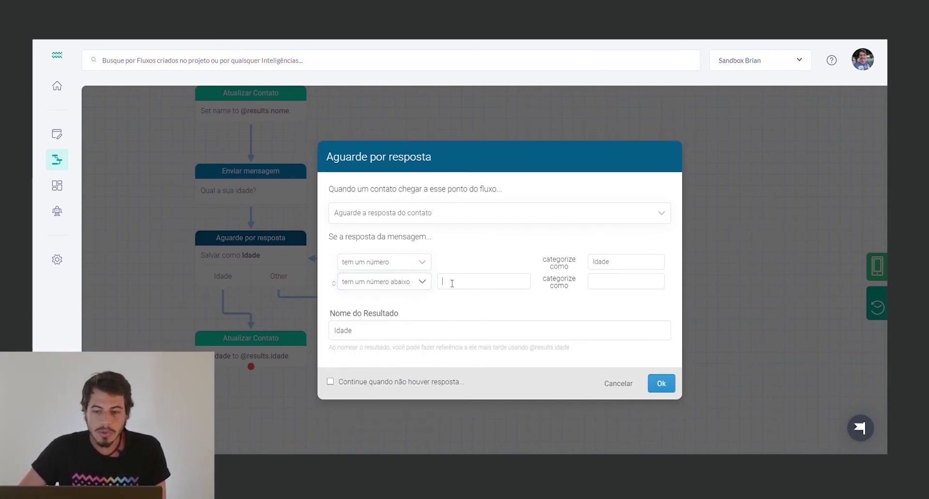
pyautogui.write('115')
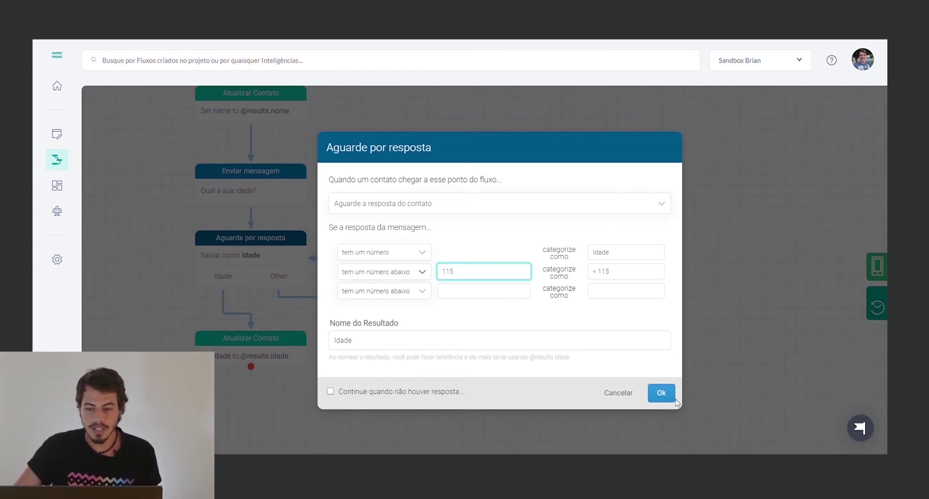
pyautogui.click(661, 393)
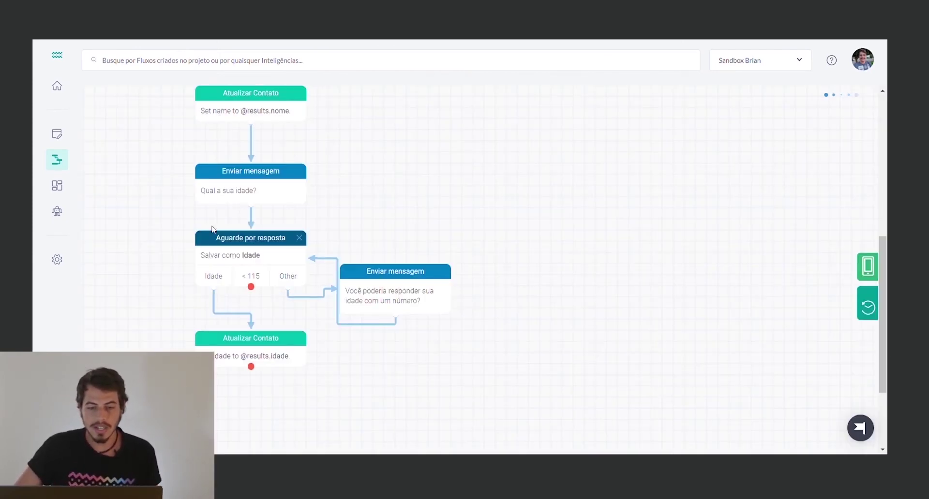
pyautogui.click(254, 255)
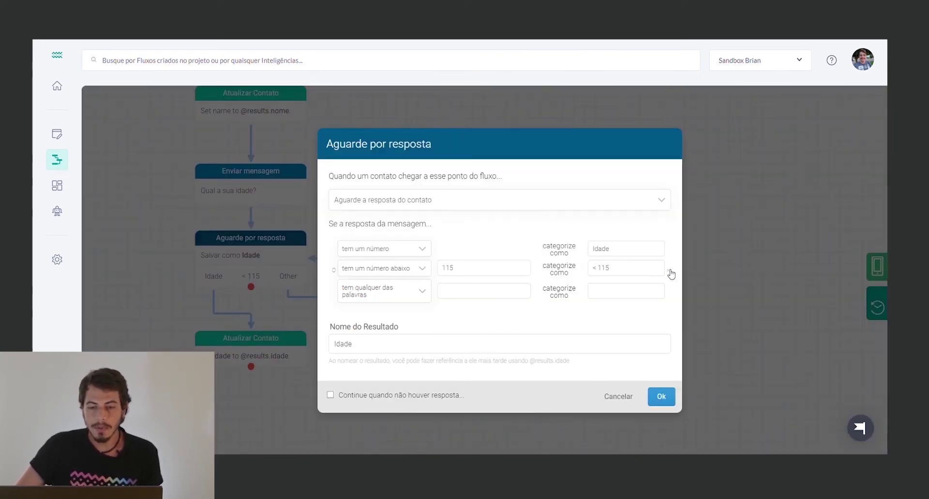
pyautogui.click(669, 273)
pyautogui.click(662, 387)
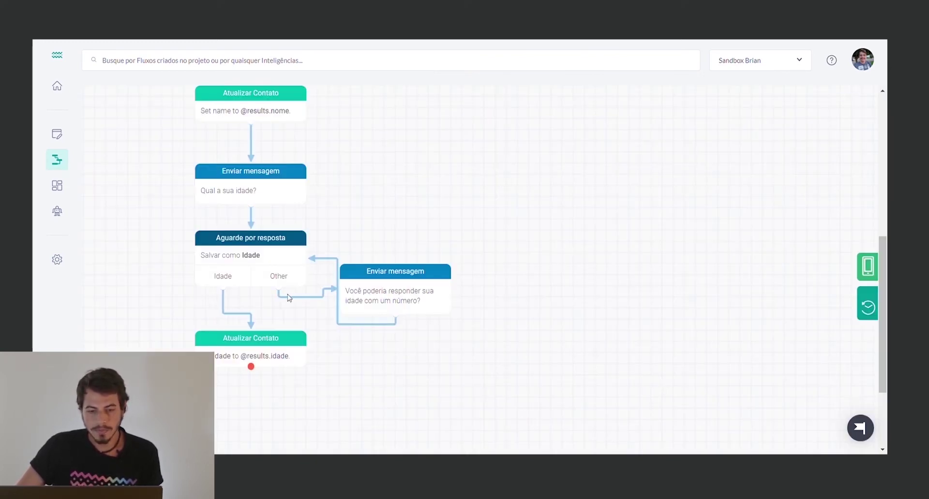
pyautogui.scroll(-2, 266, 298)
# Attach a Send Message step below the Idade update with the text 'Qual seu email?'
pyautogui.moveTo(251, 255); pyautogui.dragTo(261, 308)
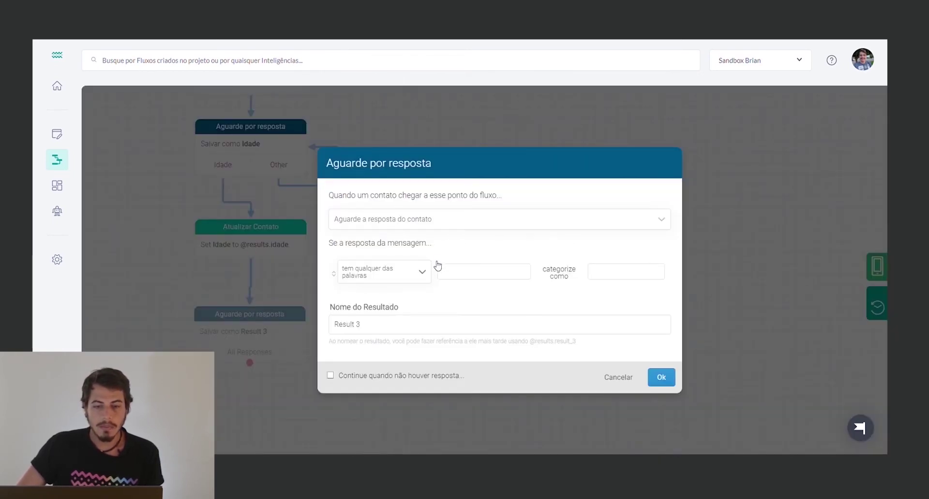
pyautogui.click(427, 224)
pyautogui.click(407, 242)
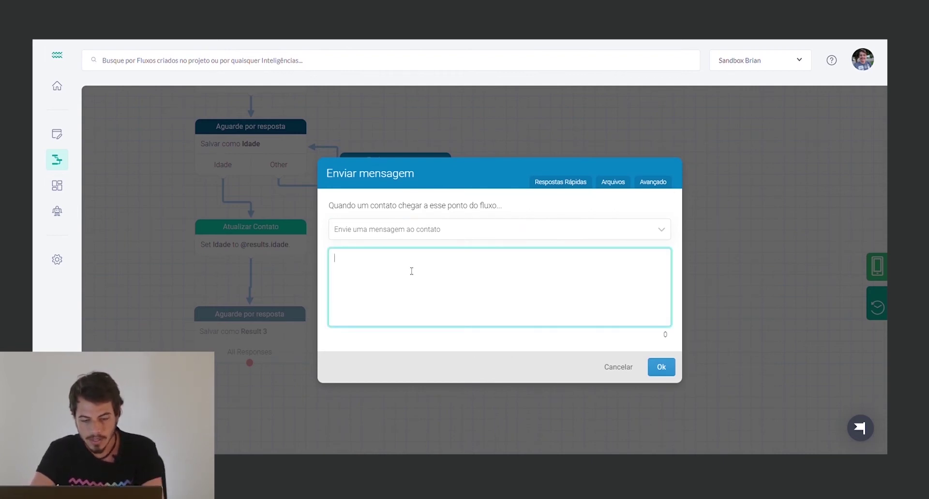
pyautogui.write('Qual seu ')
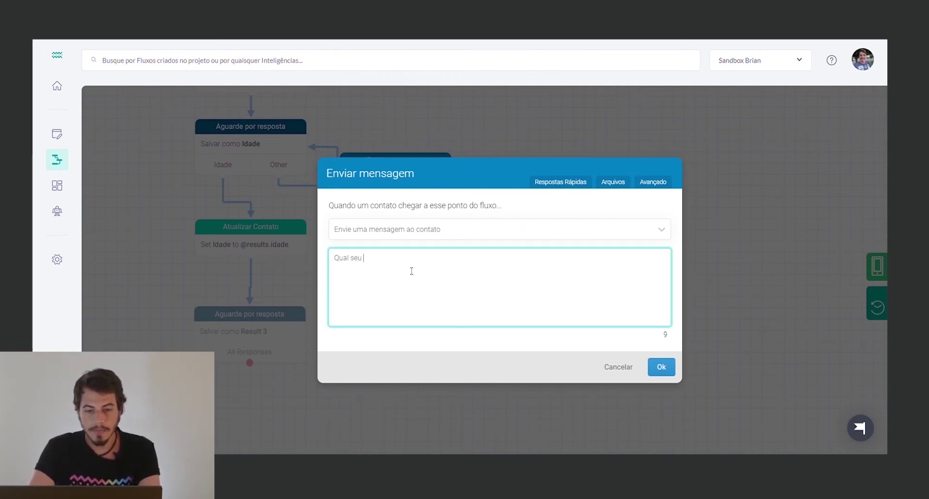
pyautogui.write('email?')
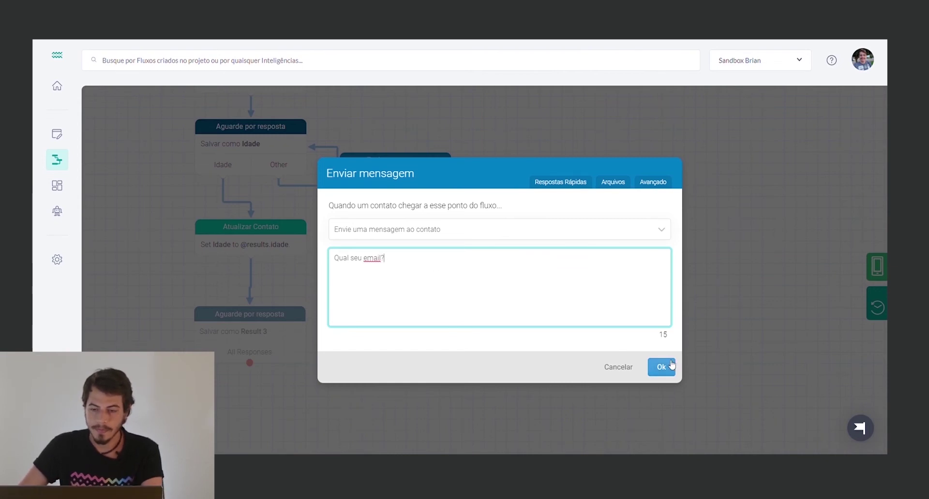
pyautogui.click(661, 367)
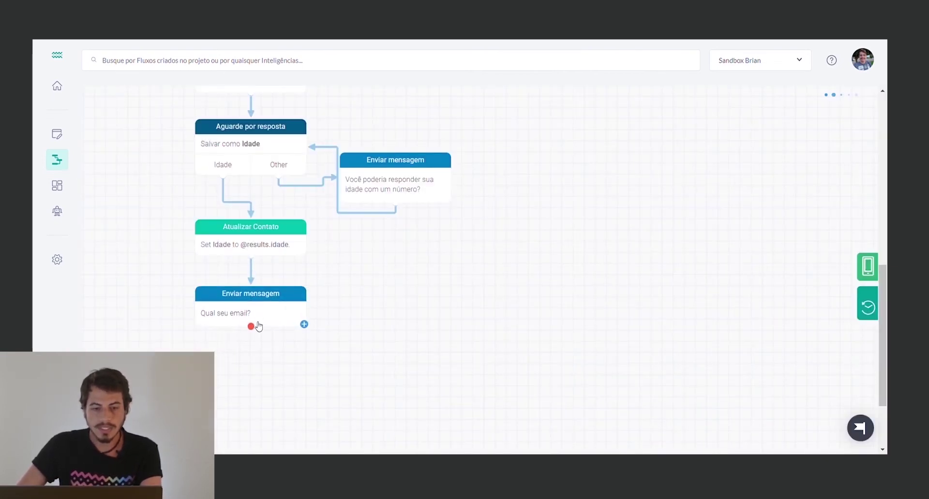
# Add an Aguarde por resposta step saving the result as Email, with a 'Tem um email' rule
pyautogui.moveTo(252, 326); pyautogui.dragTo(248, 370)
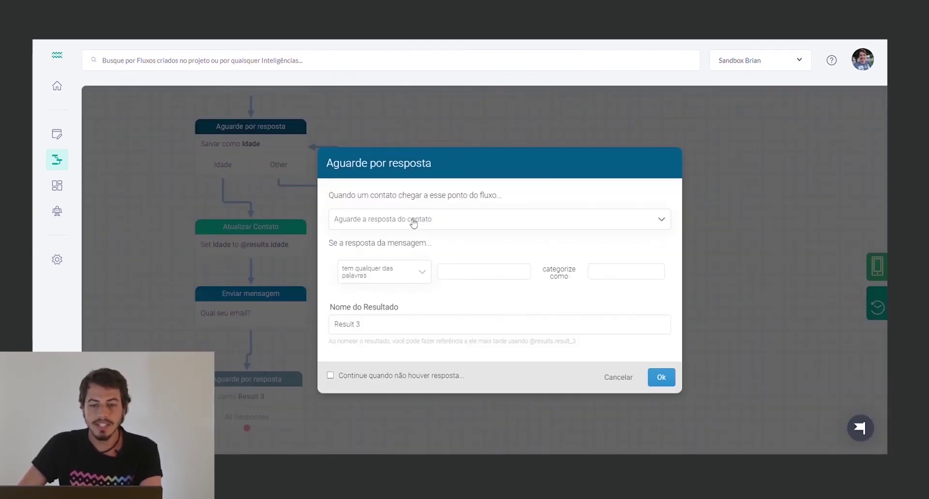
pyautogui.click(382, 328)
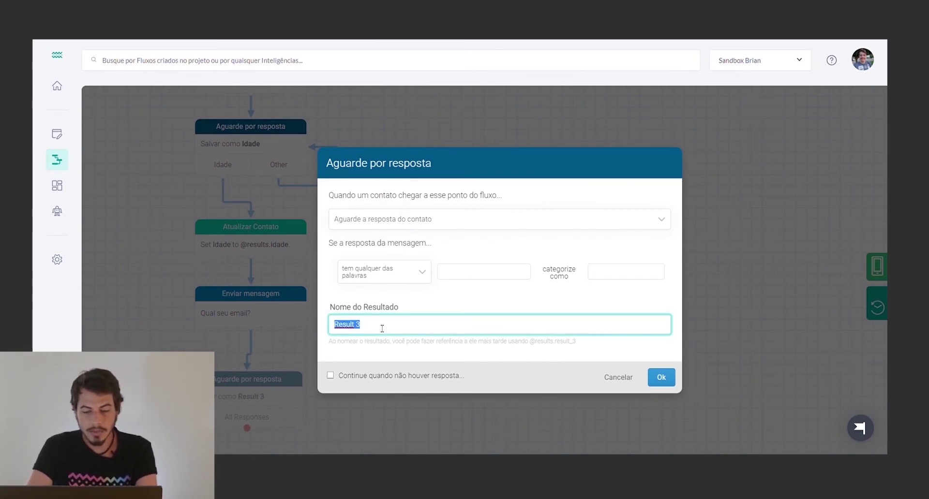
pyautogui.write('Email')
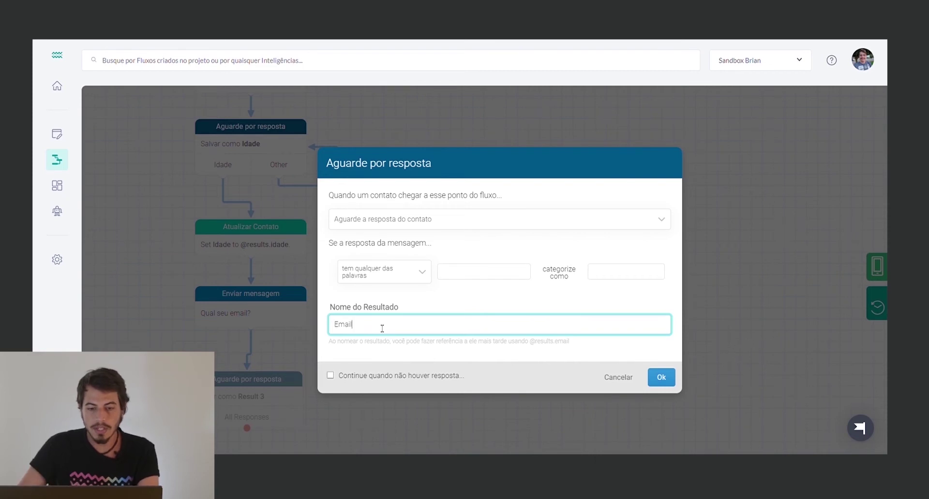
pyautogui.click(413, 278)
pyautogui.scroll(-5, 402, 334)
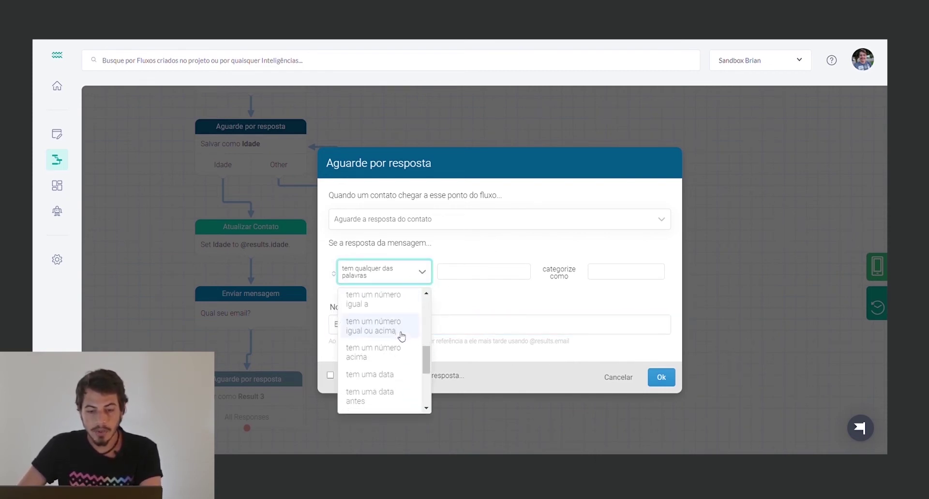
pyautogui.scroll(-5, 407, 349)
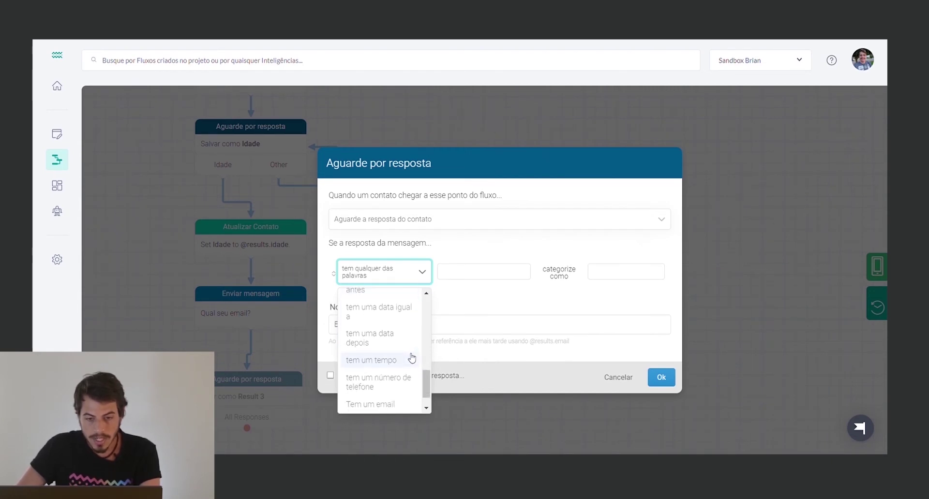
pyautogui.click(400, 375)
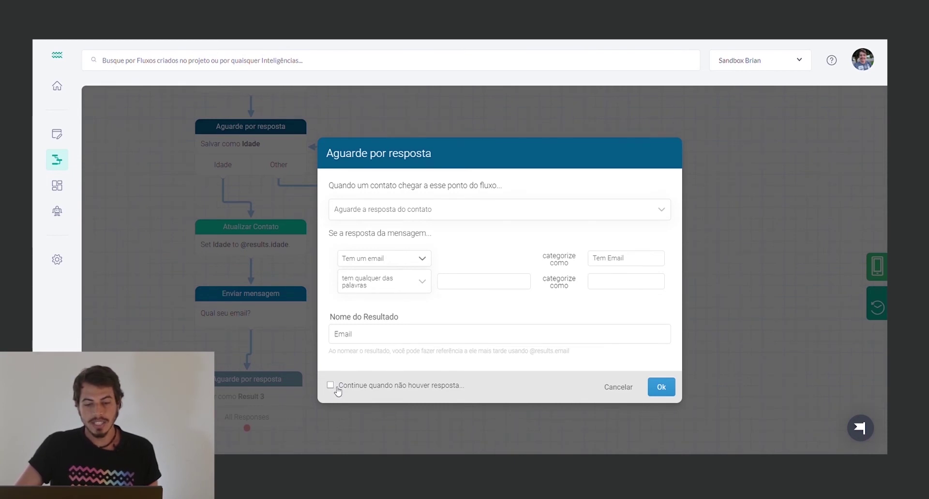
# Enable 'Continue quando não houver resposta' on the email wait step
pyautogui.click(331, 386)
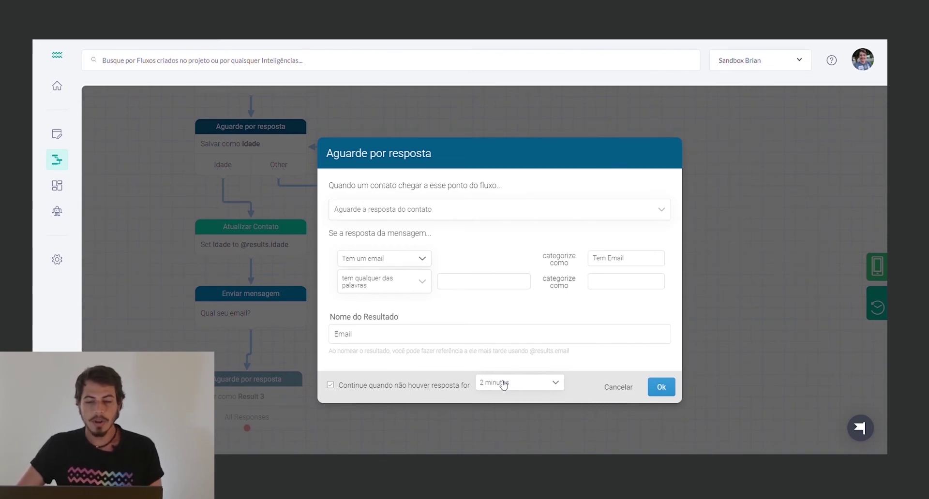
# Choose a '15 minutos' timeout for the email wait step and save it
pyautogui.click(503, 385)
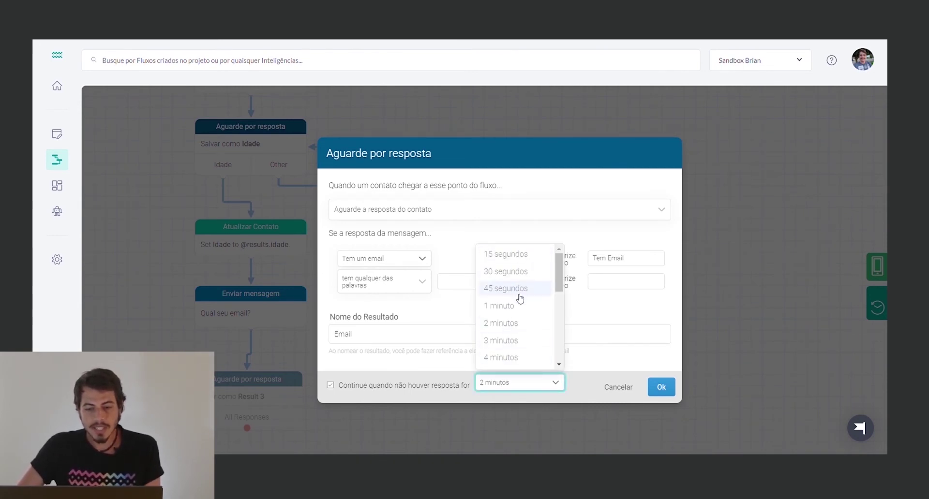
pyautogui.scroll(-3, 518, 323)
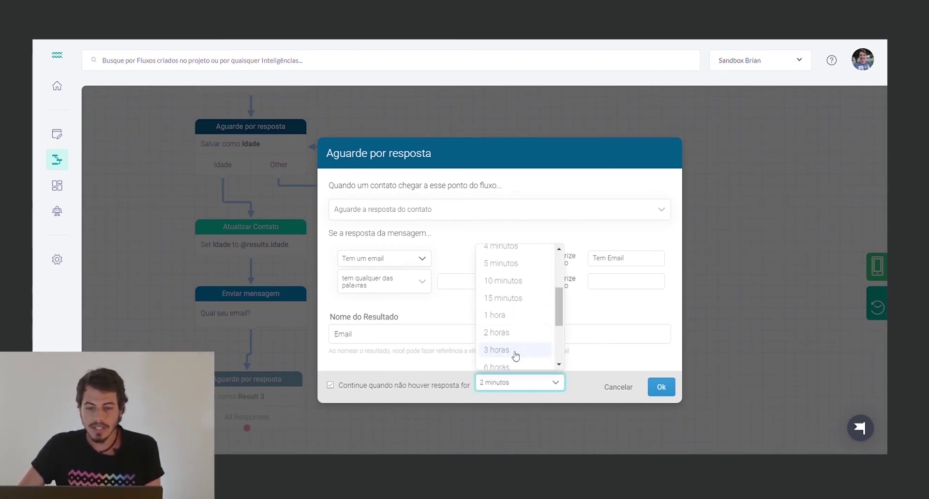
pyautogui.scroll(-3, 517, 334)
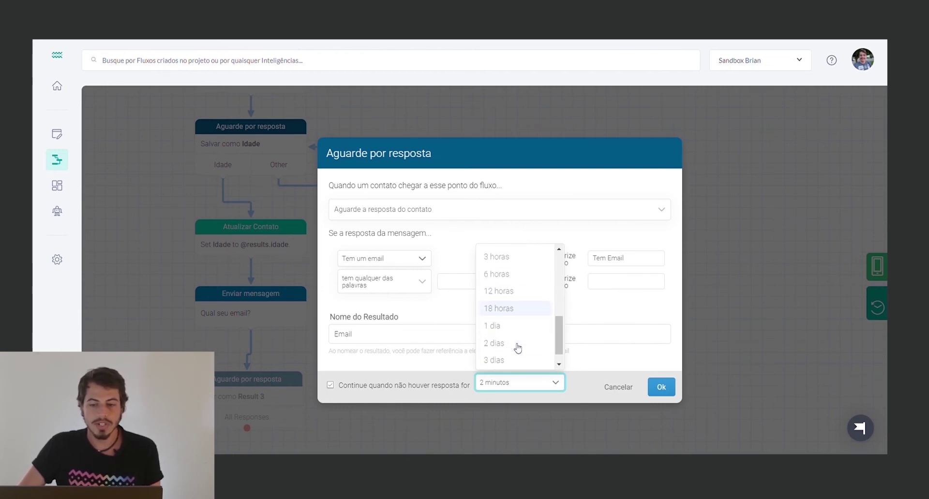
pyautogui.scroll(-1, 518, 347)
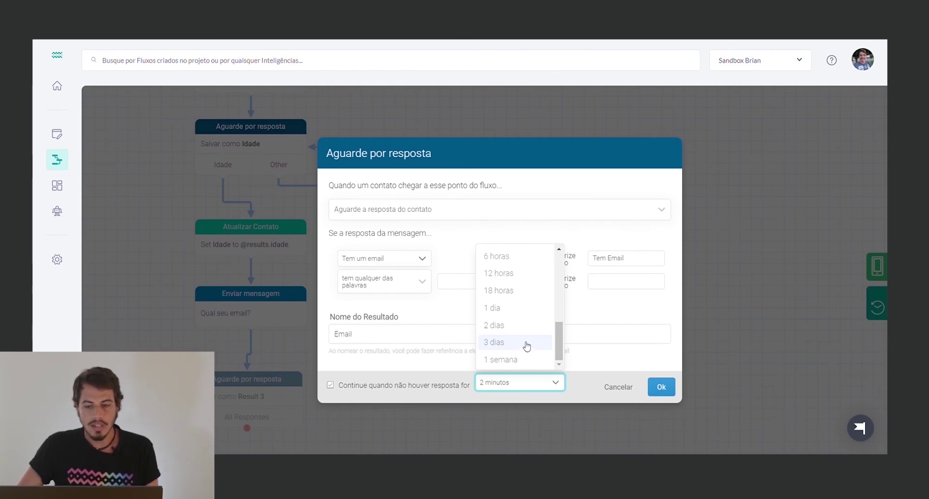
pyautogui.scroll(2, 521, 349)
pyautogui.scroll(-3, 521, 346)
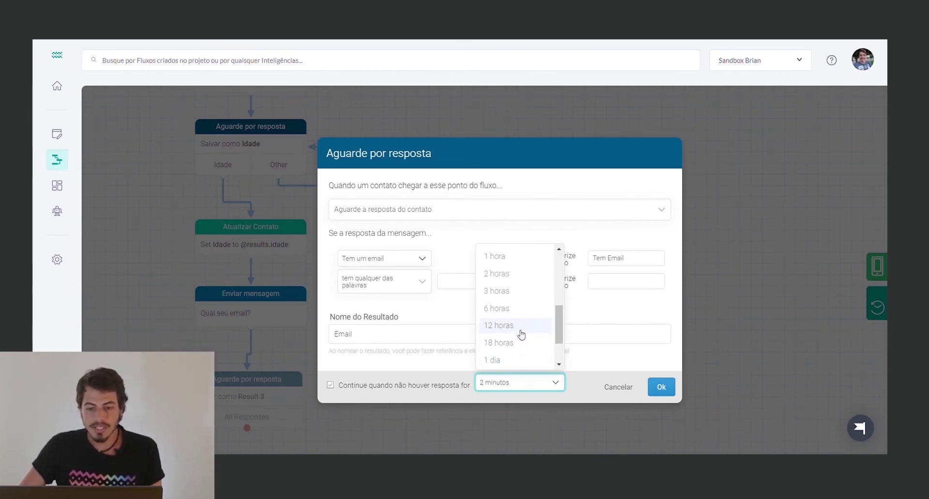
pyautogui.scroll(3, 523, 345)
pyautogui.scroll(-1, 524, 344)
pyautogui.scroll(-2, 524, 345)
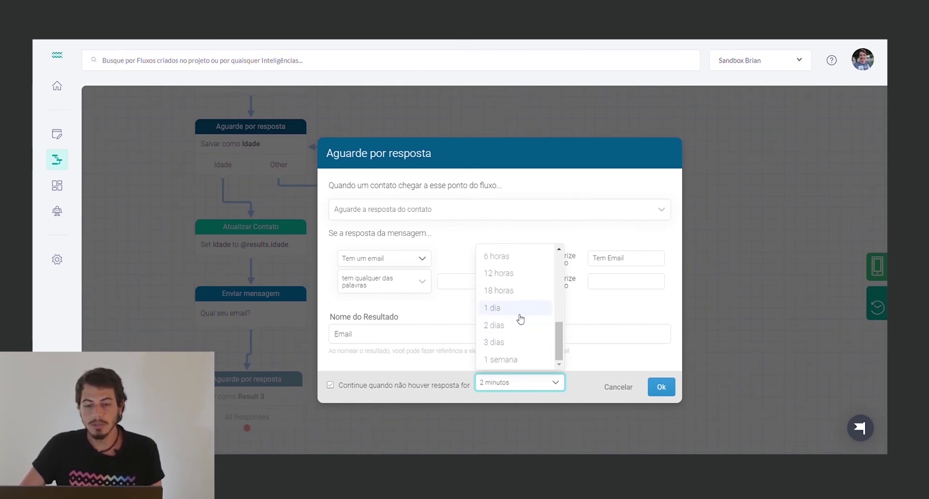
pyautogui.scroll(5, 525, 358)
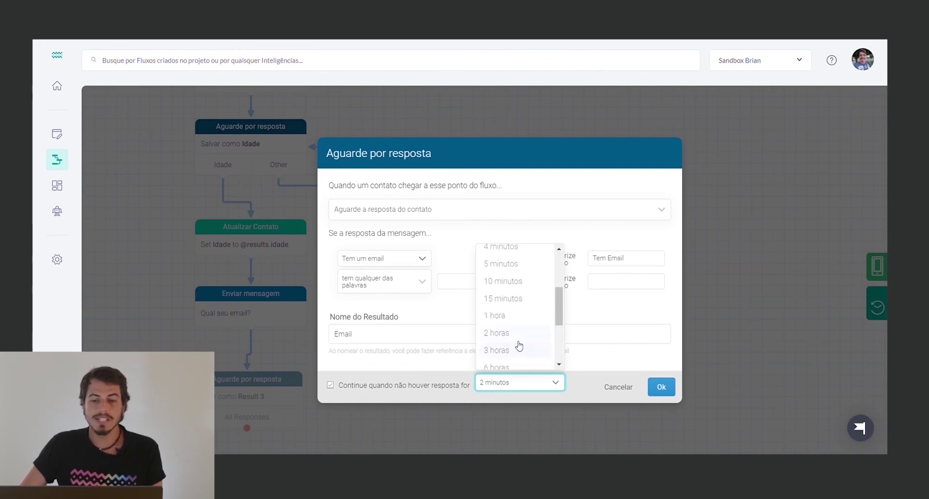
pyautogui.scroll(6, 522, 316)
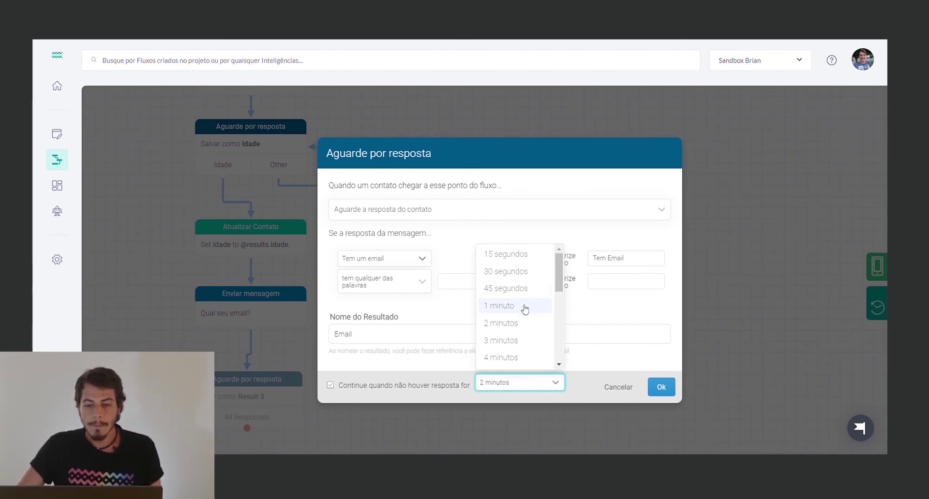
pyautogui.scroll(-1, 522, 313)
pyautogui.scroll(-1, 519, 322)
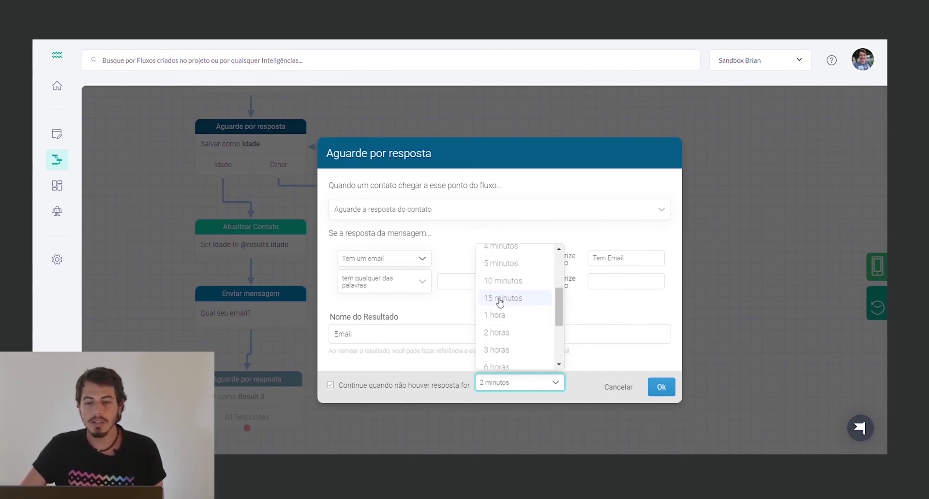
pyautogui.click(503, 298)
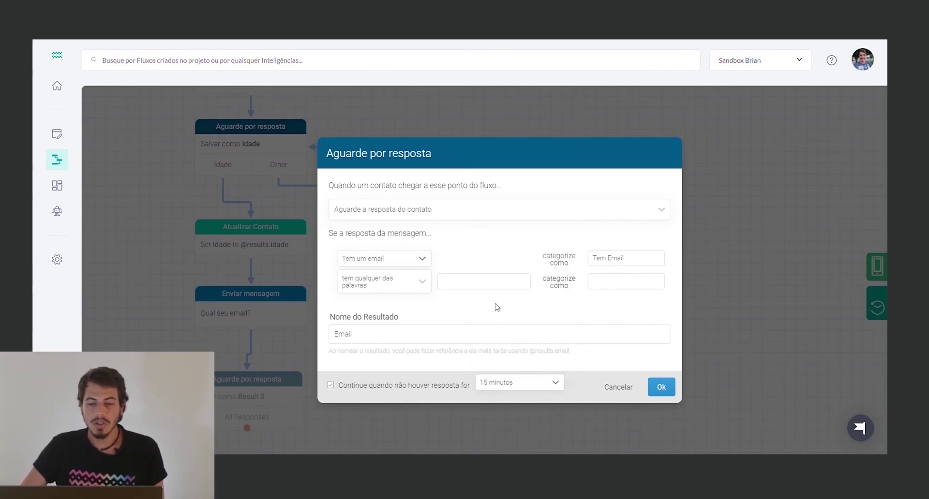
pyautogui.click(660, 387)
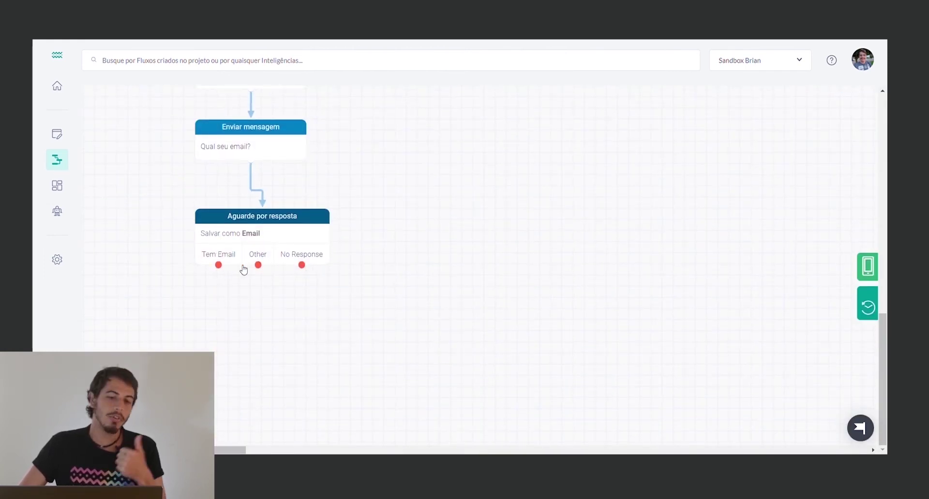
# Nudge the email wait node up-left, then reopen and cancel its dialog without changes
pyautogui.moveTo(280, 234); pyautogui.dragTo(267, 221)
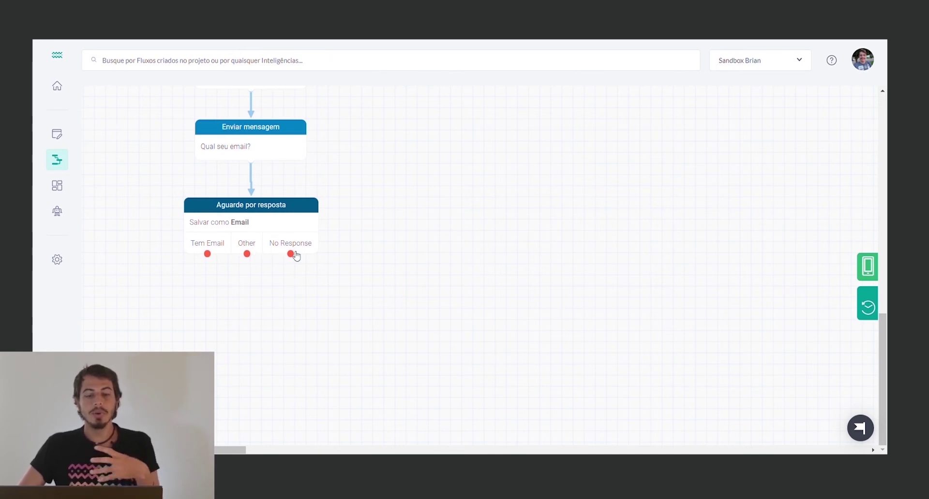
pyautogui.click(290, 226)
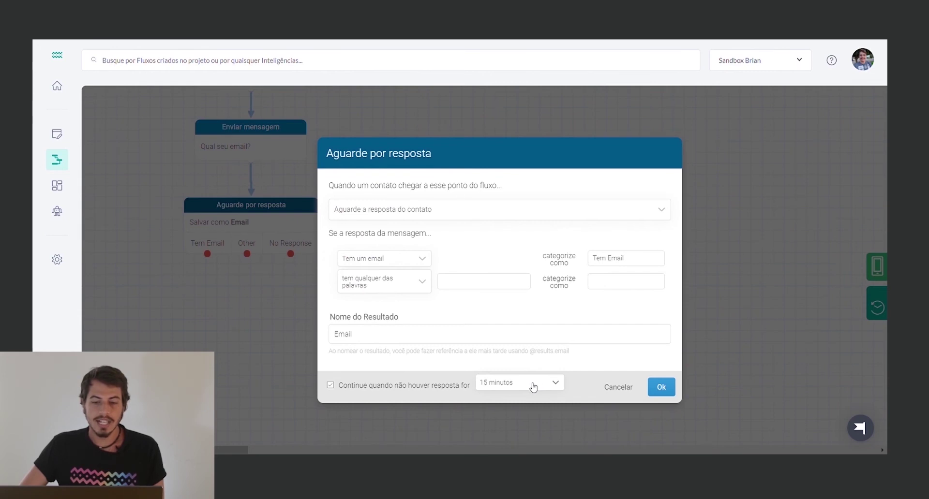
pyautogui.click(618, 386)
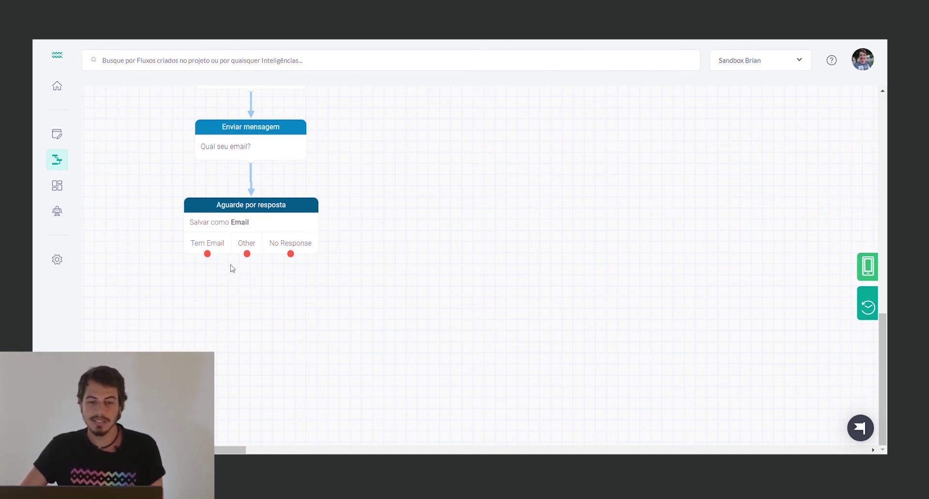
# Create a new 'Adicione URN a um contato' step from the Tem Email exit
pyautogui.moveTo(207, 254); pyautogui.dragTo(251, 308)
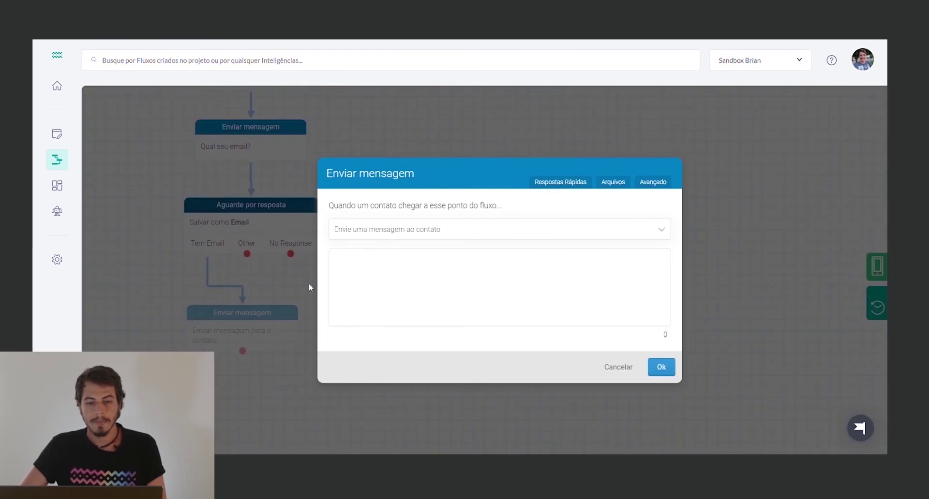
pyautogui.click(381, 235)
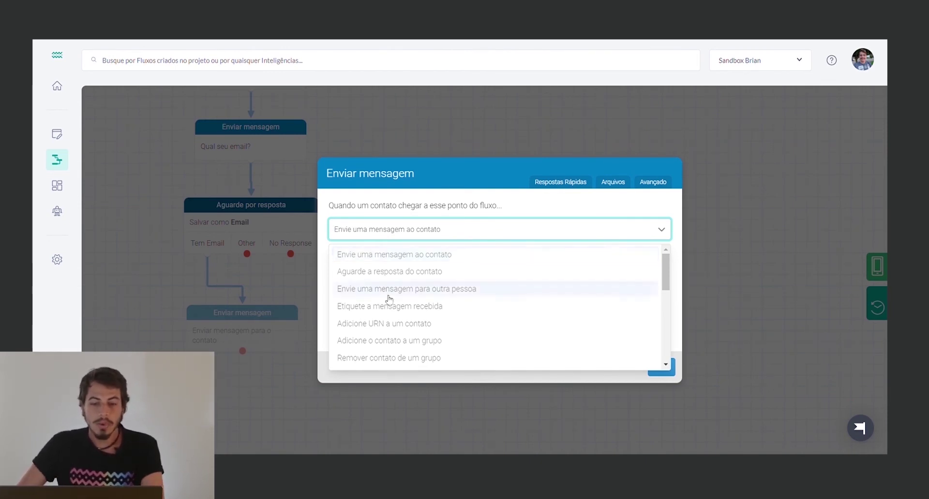
pyautogui.click(387, 323)
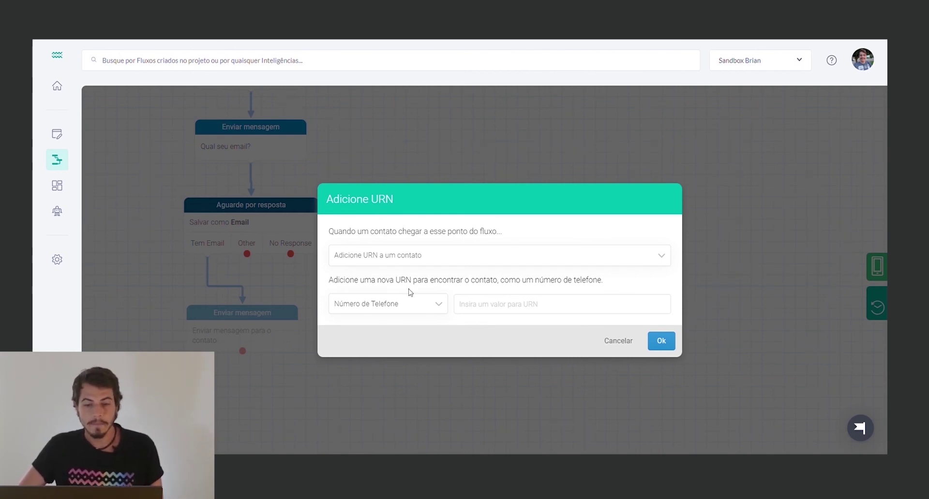
pyautogui.click(416, 310)
pyautogui.scroll(-4, 411, 365)
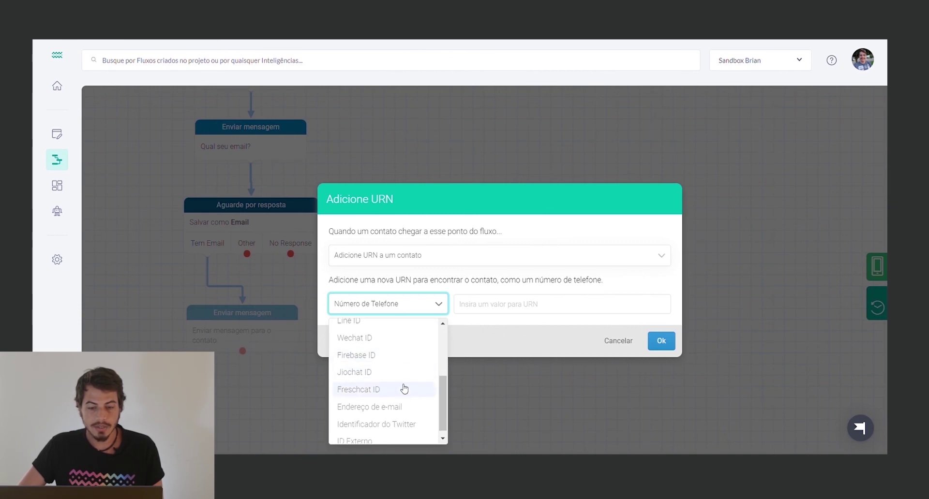
pyautogui.click(403, 408)
pyautogui.click(478, 312)
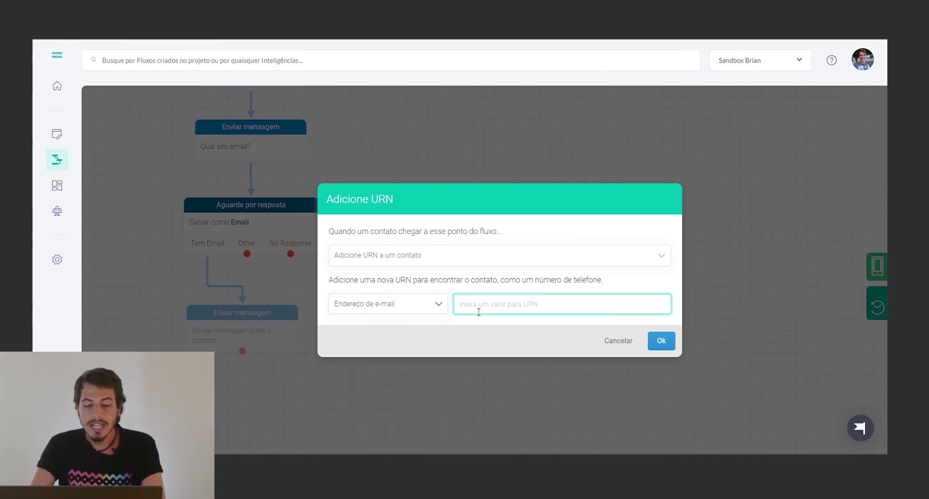
pyautogui.write('@results.')
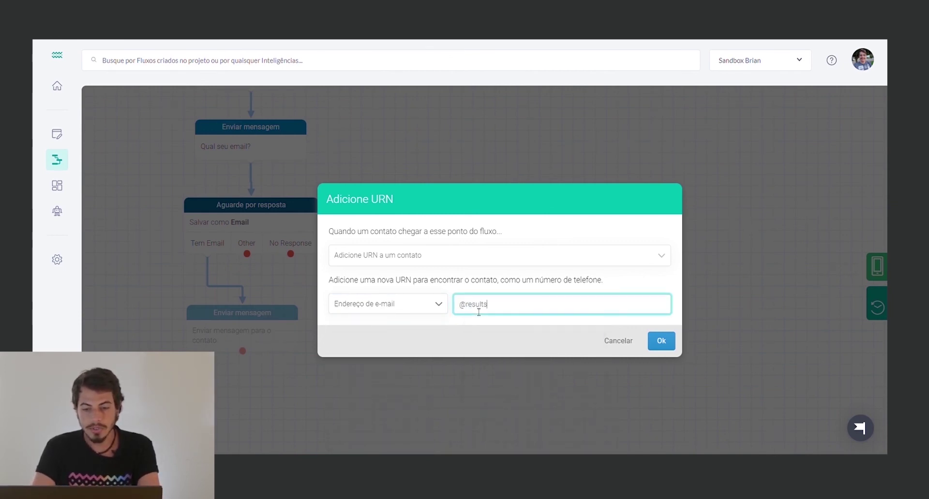
pyautogui.press('Down')
pyautogui.press('Down')
pyautogui.press('Return')
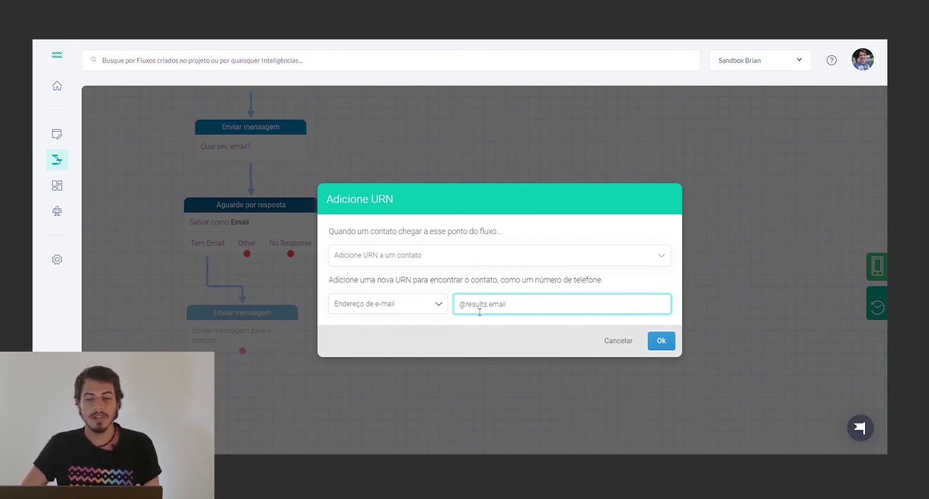
pyautogui.click(661, 341)
pyautogui.moveTo(241, 323); pyautogui.dragTo(260, 315)
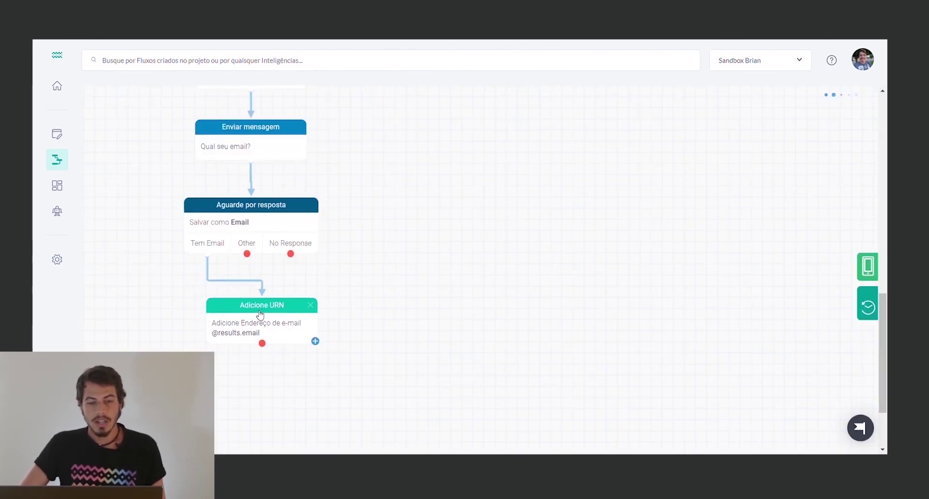
# Add a No Response message: 'Ah, parece que você ficou inativo. Qualquer coisa, pode falar novamente.'
pyautogui.click(262, 221)
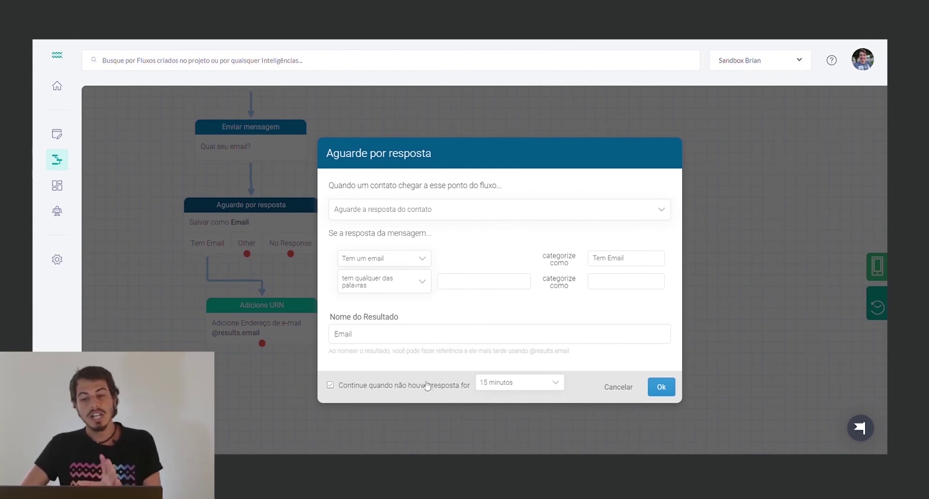
pyautogui.click(616, 387)
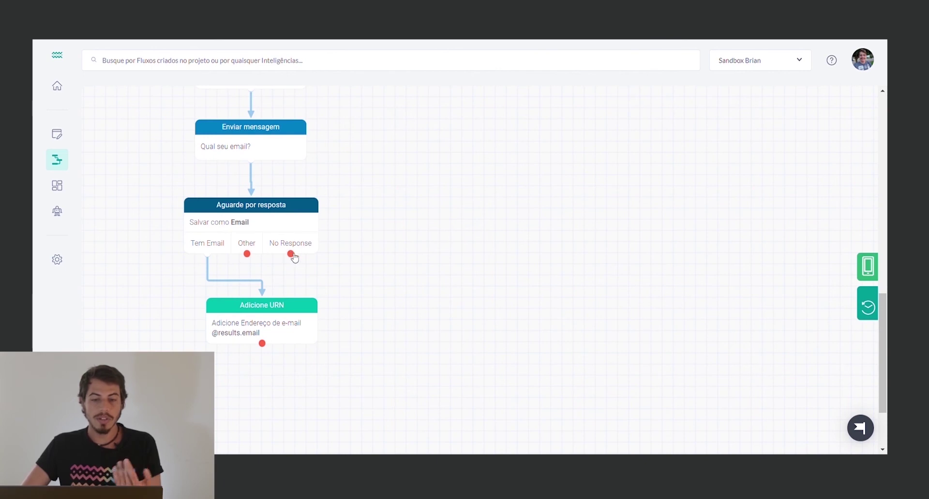
pyautogui.moveTo(289, 256); pyautogui.dragTo(452, 274)
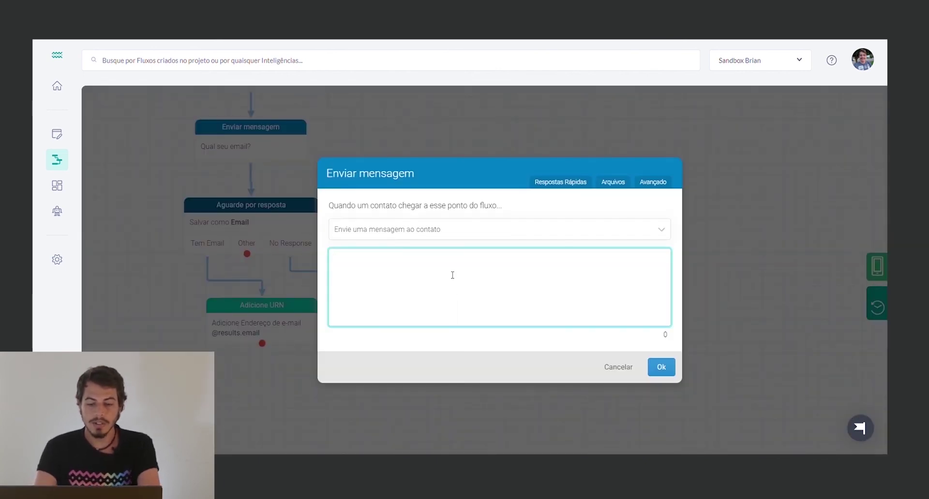
pyautogui.write('Ah, ')
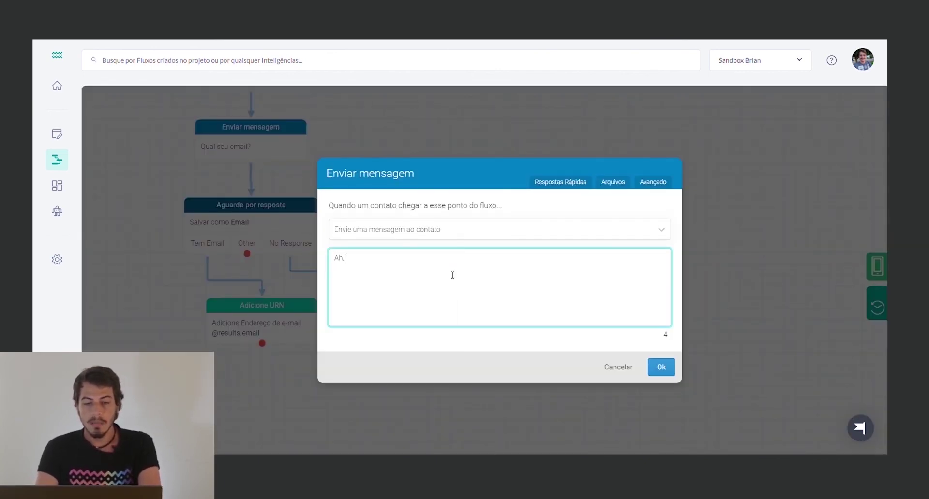
pyautogui.write('parece que você fi')
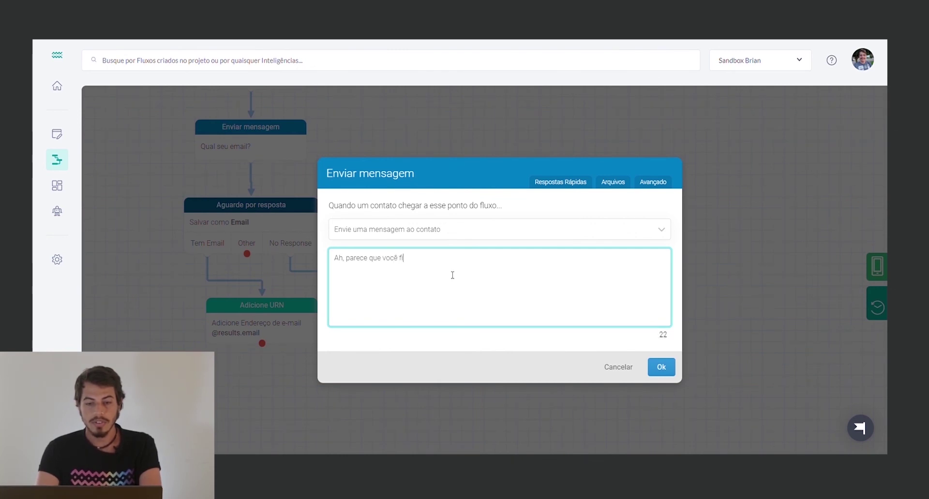
pyautogui.write('cou inativo. Q')
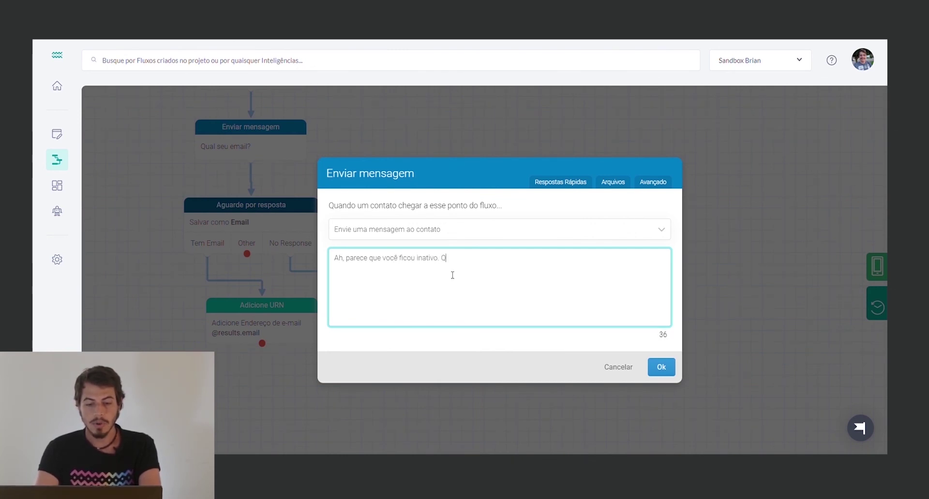
pyautogui.write('ualquer coisa, pod')
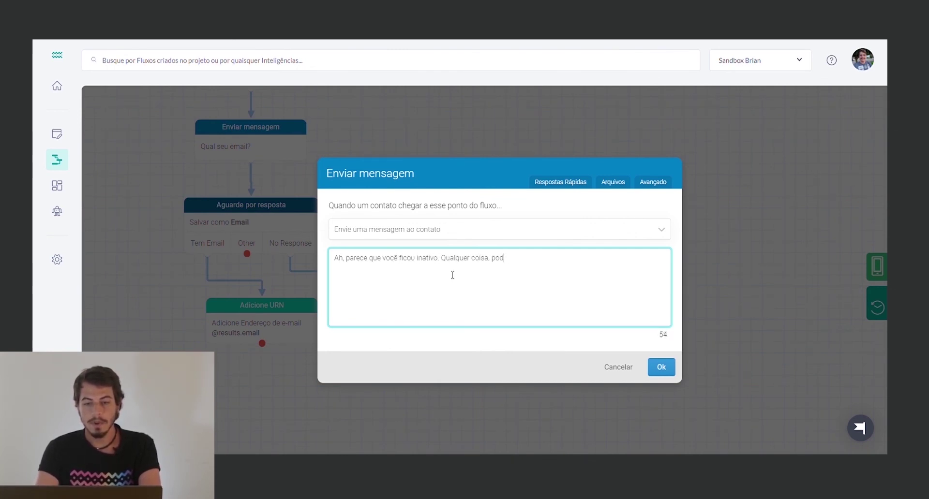
pyautogui.write('e falar novamente.')
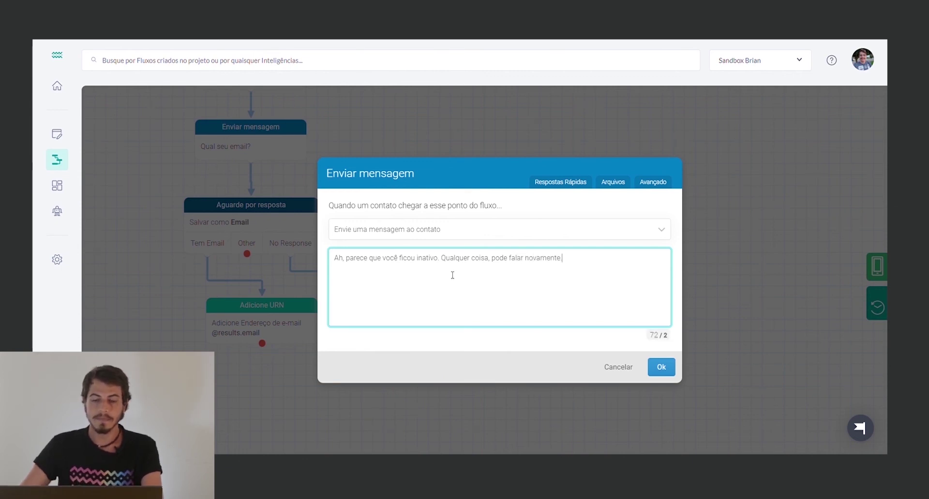
pyautogui.click(661, 367)
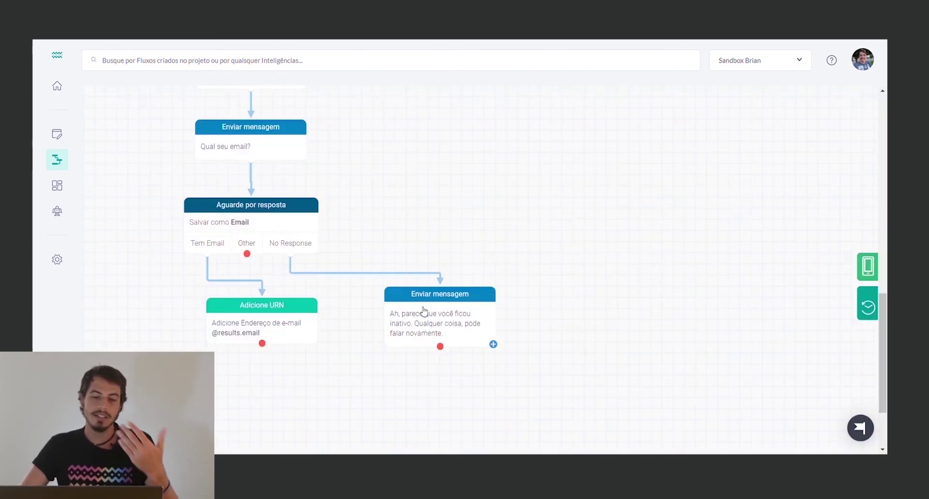
pyautogui.moveTo(416, 296); pyautogui.dragTo(374, 285)
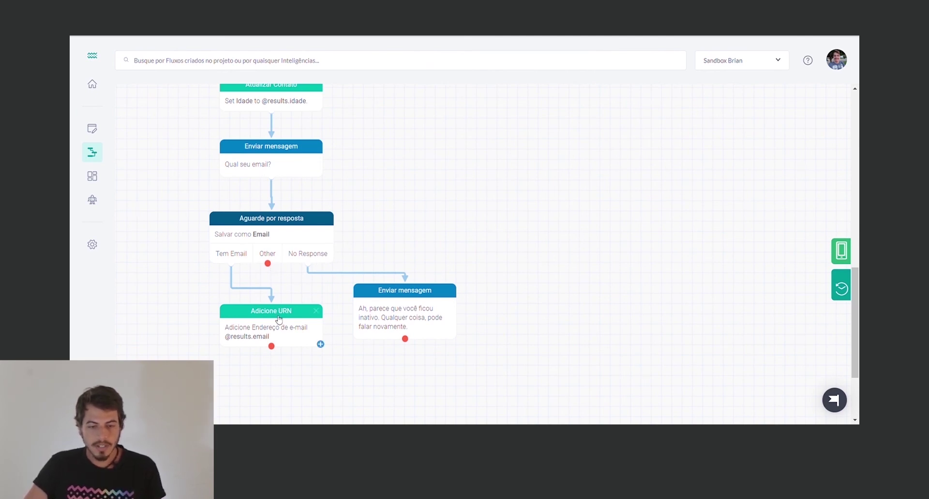
# Add the Other-branch retry 'Você poderia responder com um email válido?' looping to the email wait step
pyautogui.moveTo(271, 319); pyautogui.dragTo(231, 319)
pyautogui.moveTo(268, 263); pyautogui.dragTo(341, 370)
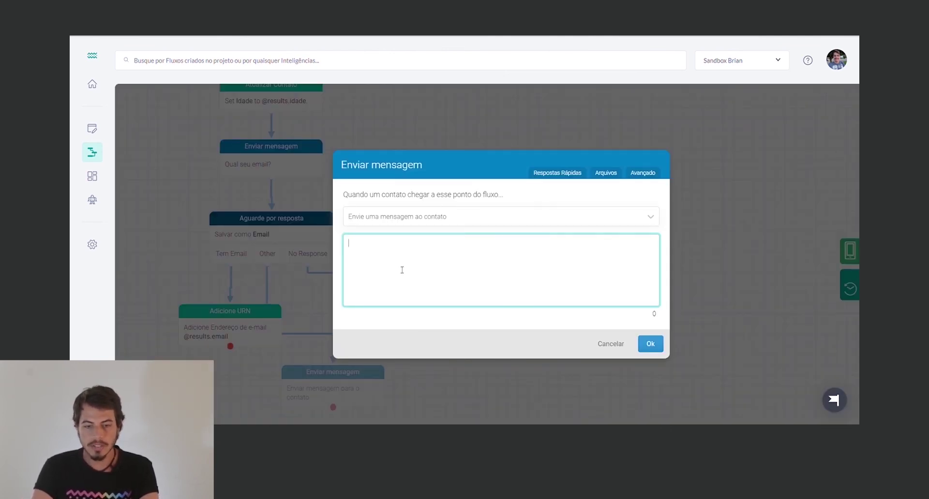
pyautogui.write('Voce')
pyautogui.press('BackSpace')
pyautogui.press('BackSpace')
pyautogui.press('BackSpace')
pyautogui.press('BackSpace')
pyautogui.write('Voc')
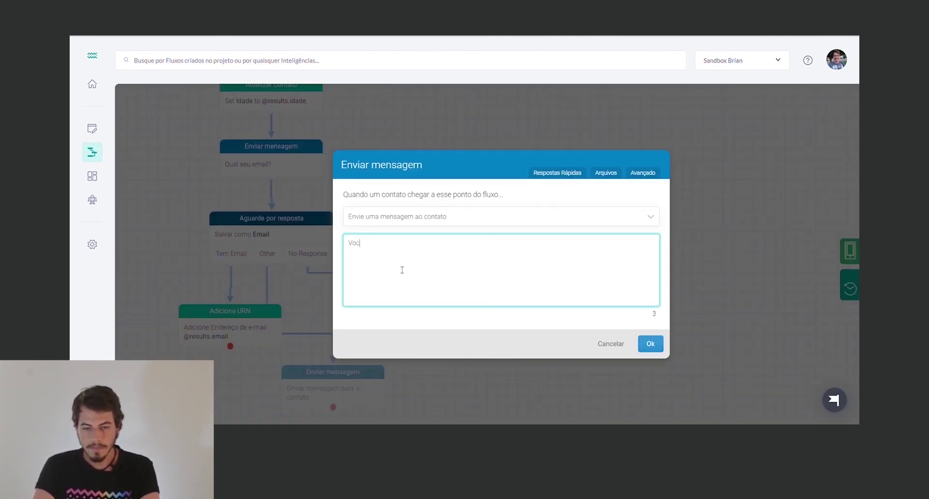
pyautogui.write('ê poderia respon')
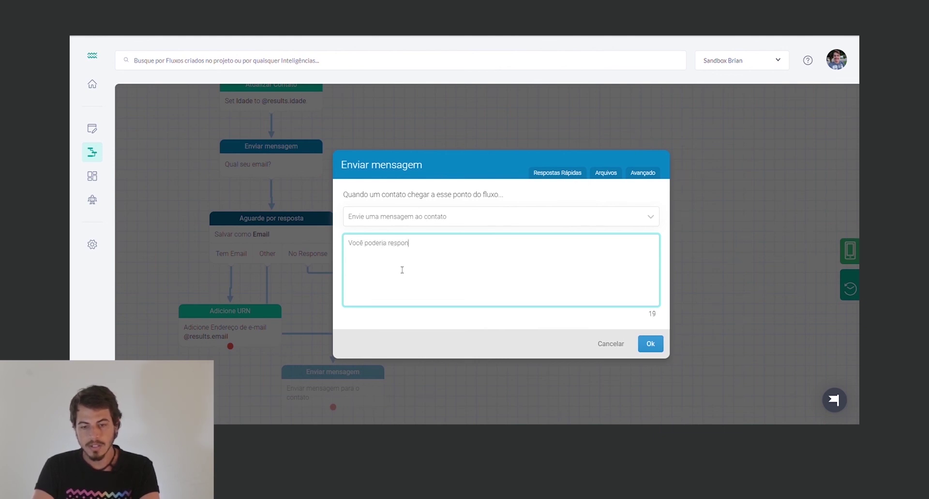
pyautogui.write('der com um email vpalido')
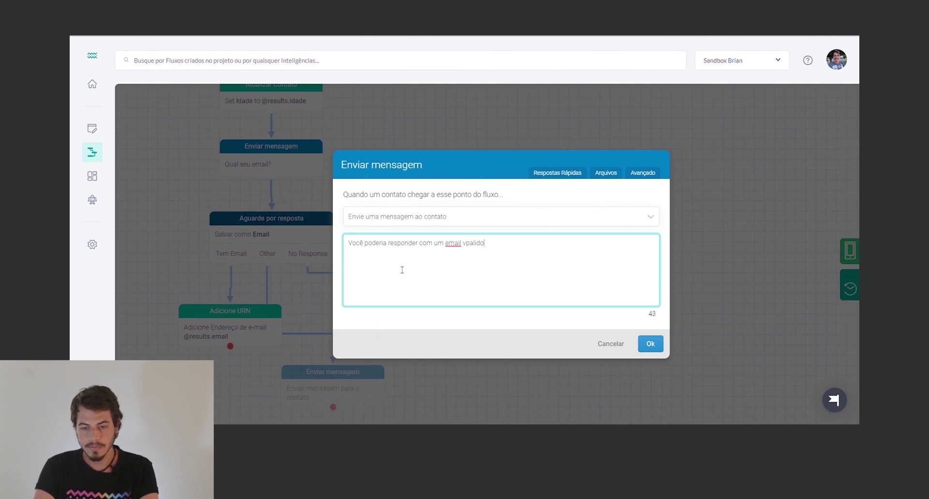
pyautogui.press('BackSpace')
pyautogui.press('BackSpace')
pyautogui.press('BackSpace')
pyautogui.press('BackSpace')
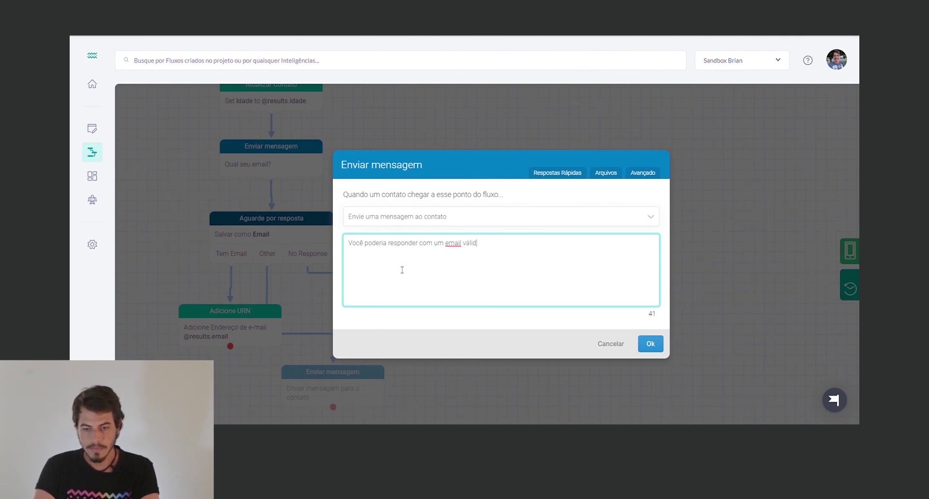
pyautogui.click(650, 343)
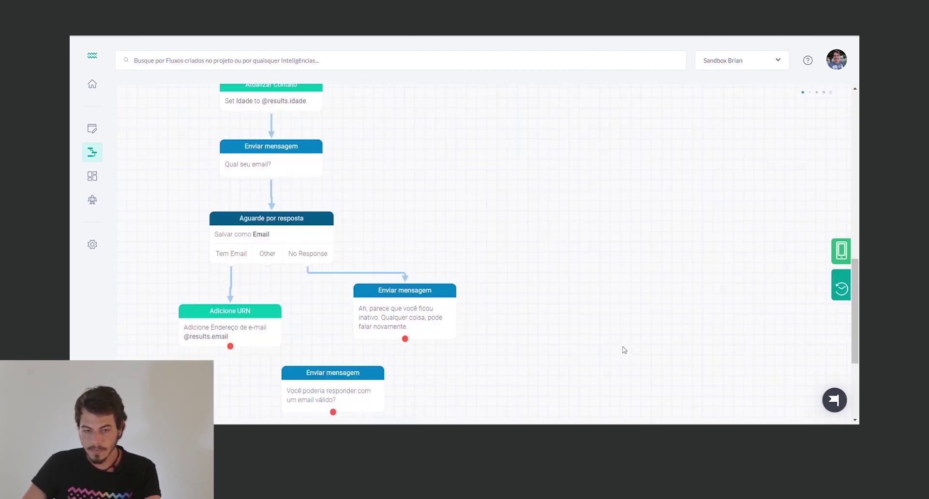
pyautogui.moveTo(337, 383); pyautogui.dragTo(396, 318)
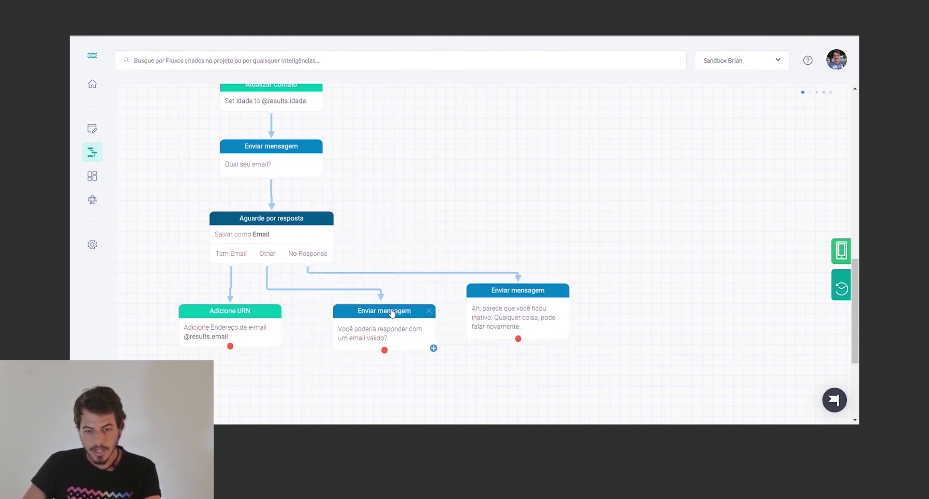
pyautogui.moveTo(383, 351); pyautogui.dragTo(285, 236)
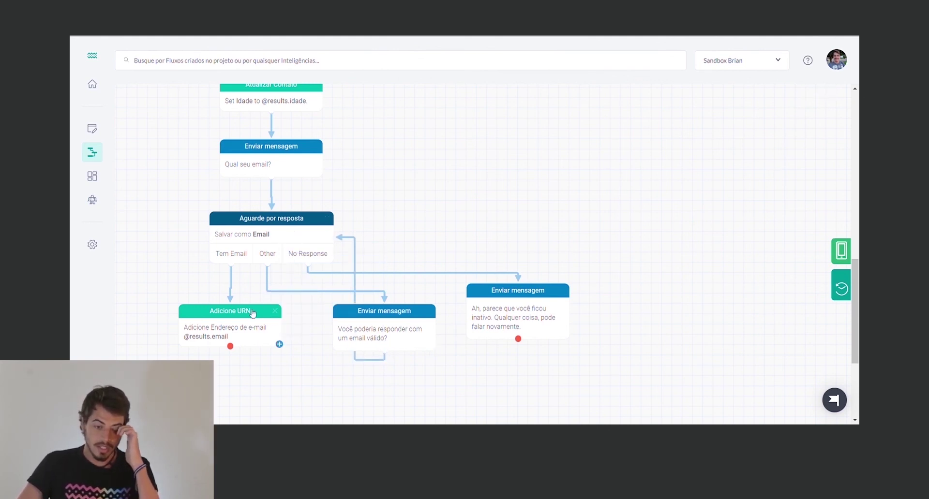
pyautogui.moveTo(247, 318); pyautogui.dragTo(237, 327)
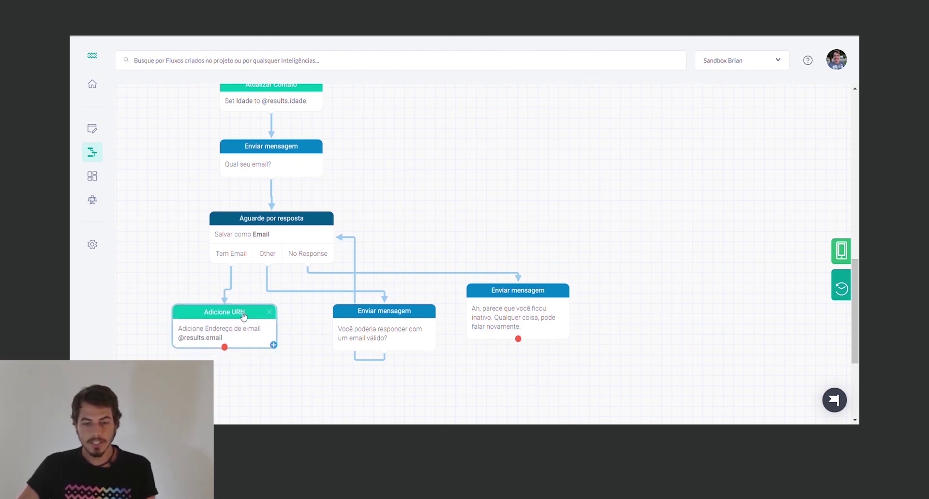
pyautogui.scroll(2, 354, 292)
# Start the flow simulator and answer the name question with a contact name
pyautogui.scroll(8, 373, 289)
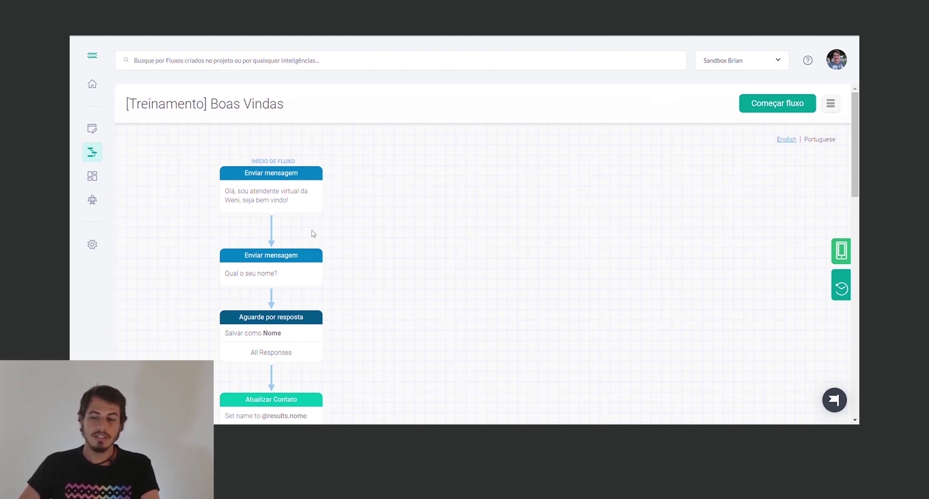
pyautogui.click(842, 251)
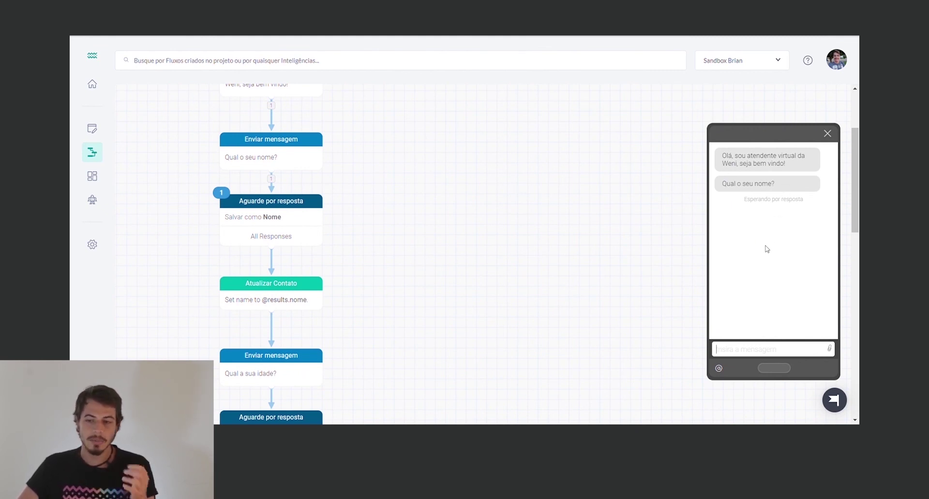
pyautogui.write('Brian')
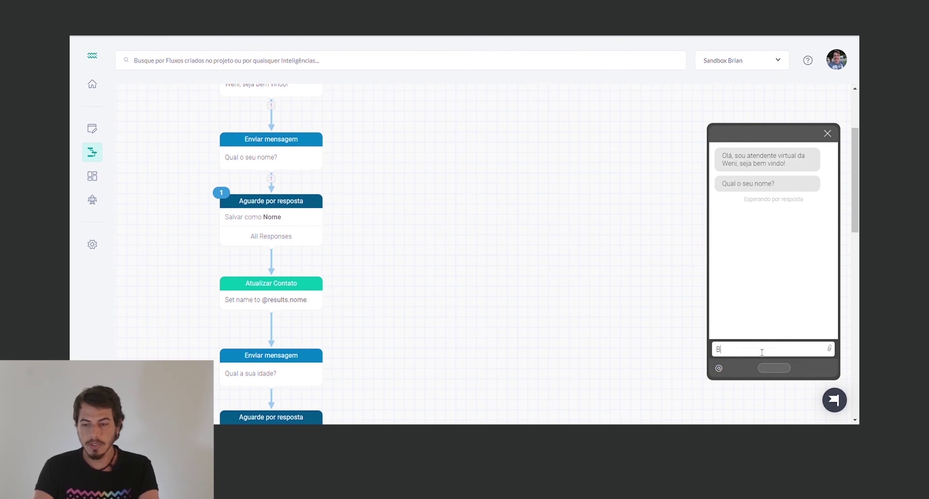
pyautogui.press('Return')
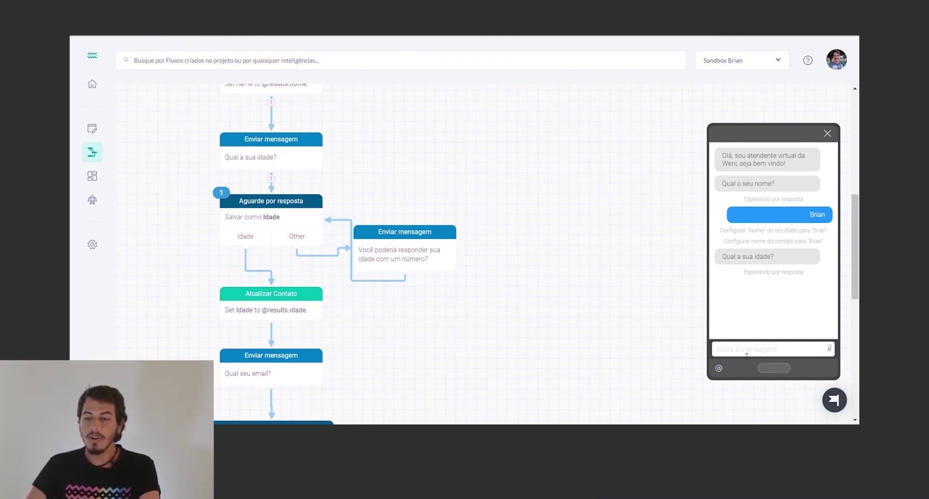
# Answer the age as 'vinte e quatro', then as '24' after the retry prompt
pyautogui.write('vinte r')
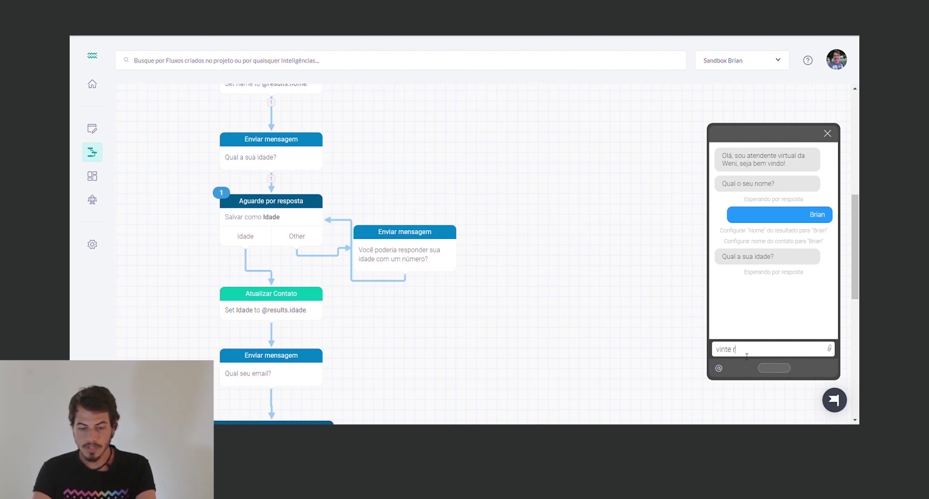
pyautogui.press('BackSpace')
pyautogui.write('e ')
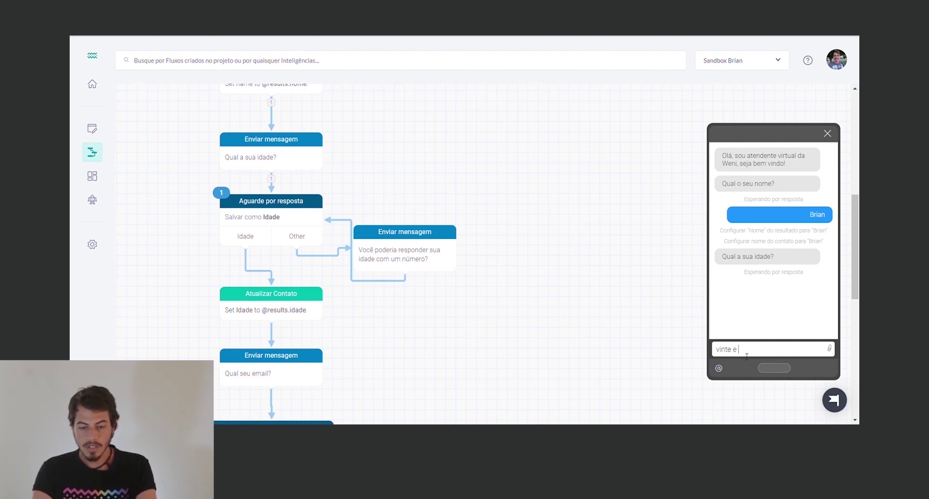
pyautogui.write('quatro')
pyautogui.press('Return')
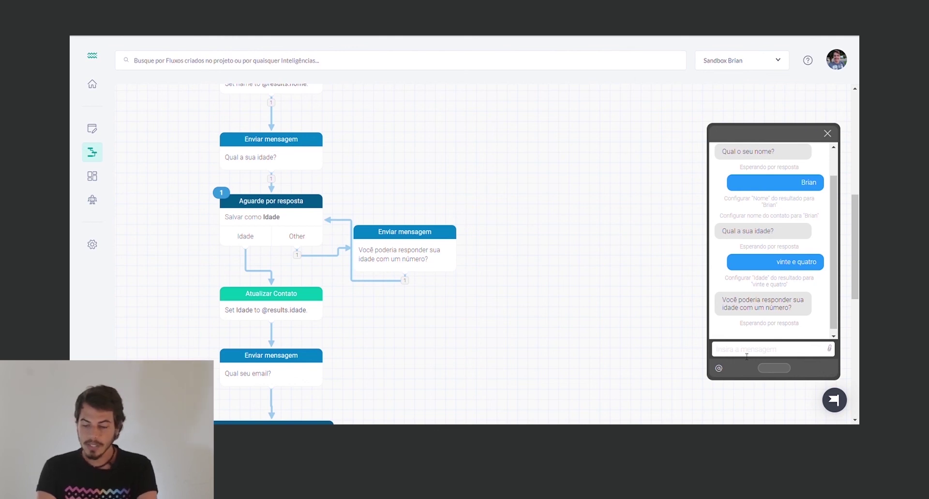
pyautogui.write('24')
pyautogui.press('Return')
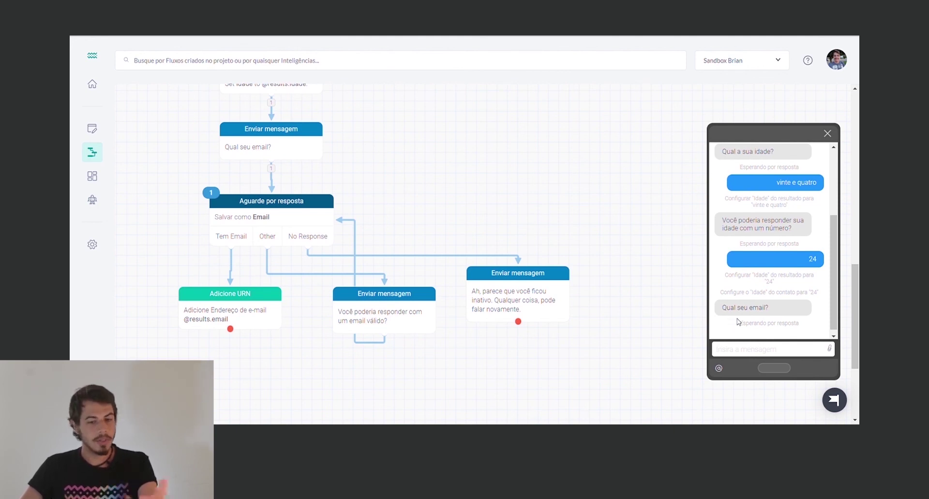
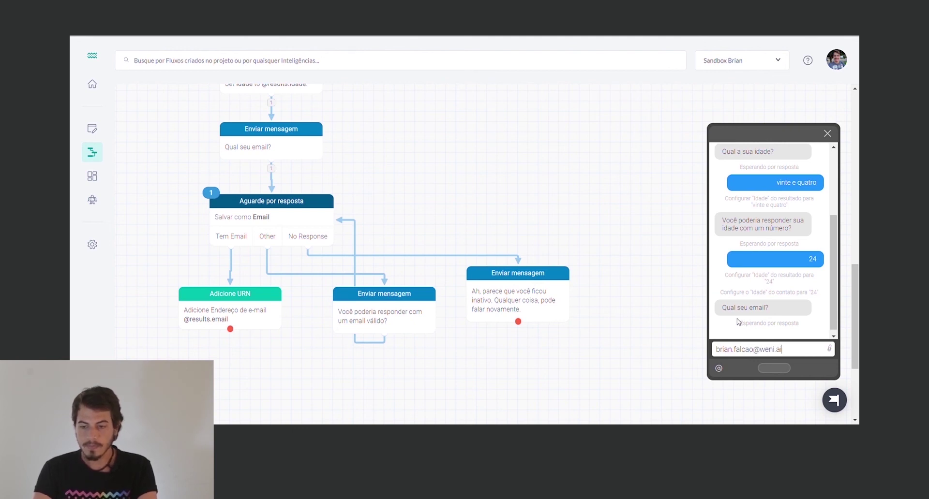
# Answer 'Qual seu email?' in the simulator by sending the contact's email address
pyautogui.press('Return')
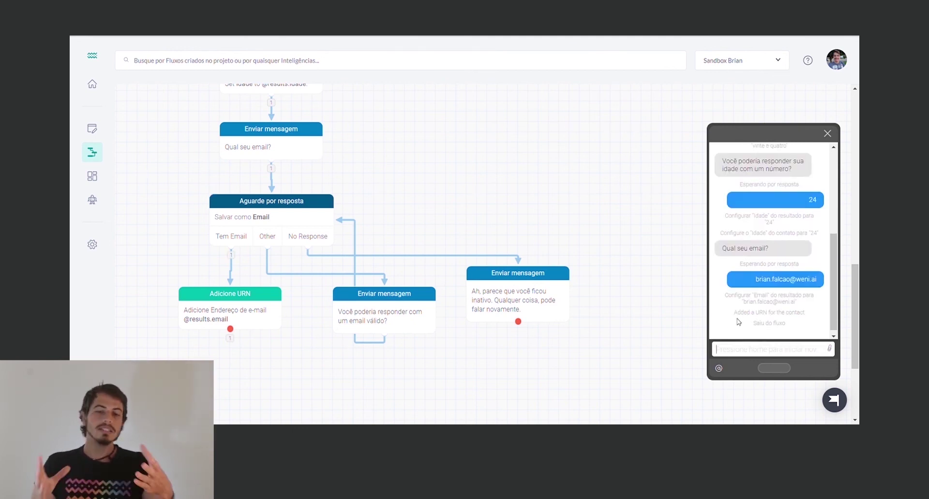